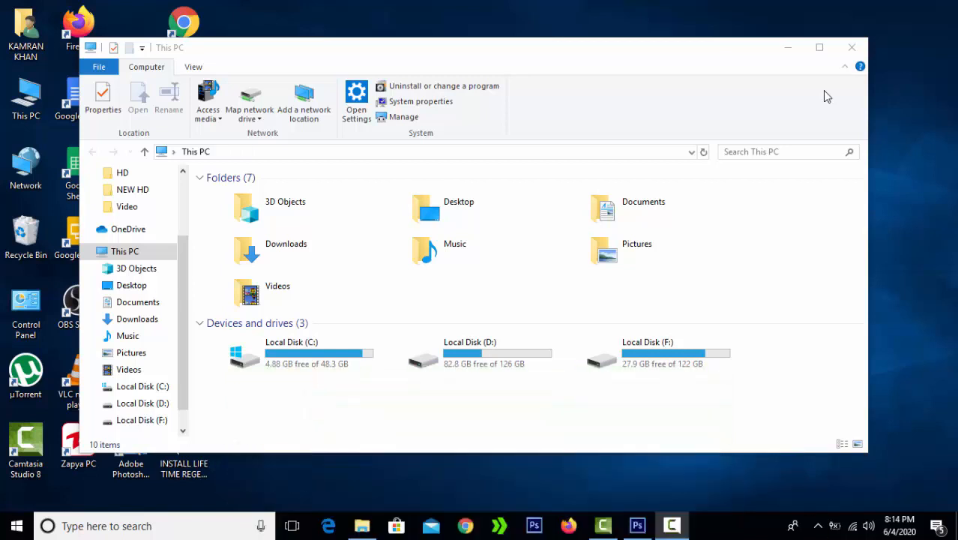
# - Close the This PC File Explorer window, leaving the Windows desktop visible
pyautogui.click(861, 55)
pyautogui.click(672, 526)
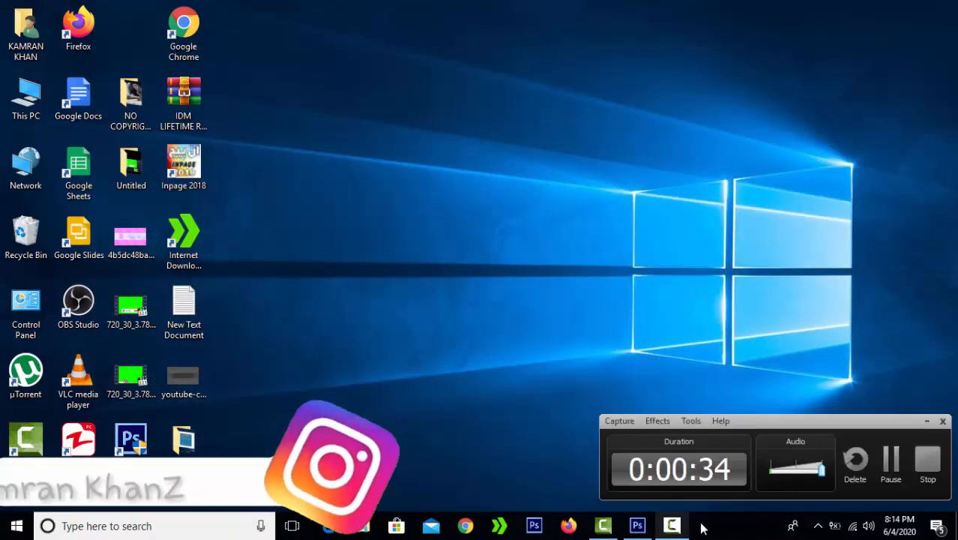
pyautogui.click(930, 459)
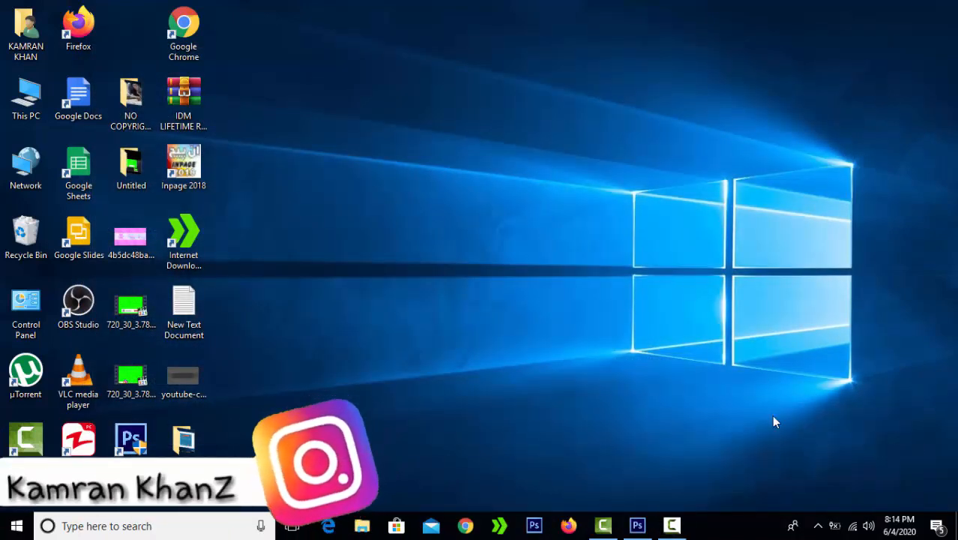
pyautogui.rightClick(459, 161)
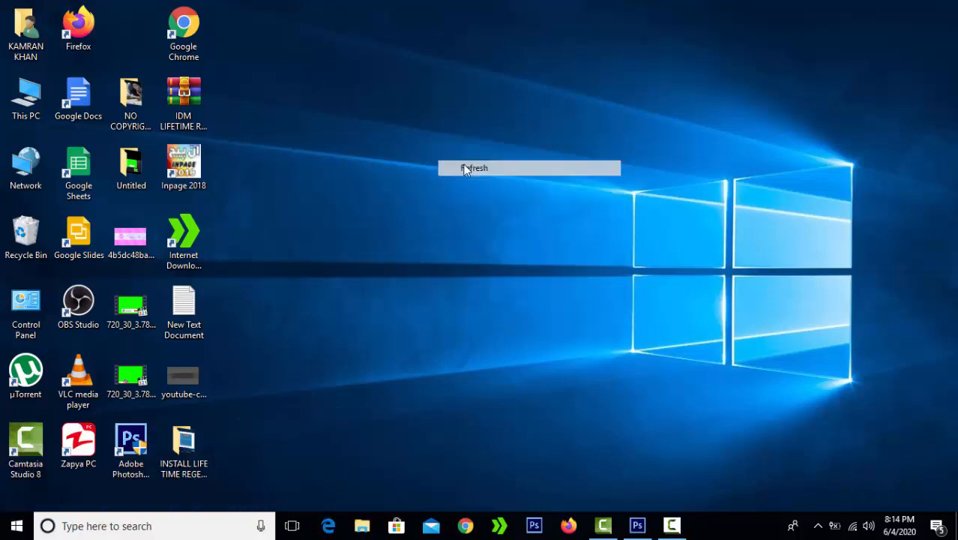
pyautogui.click(489, 168)
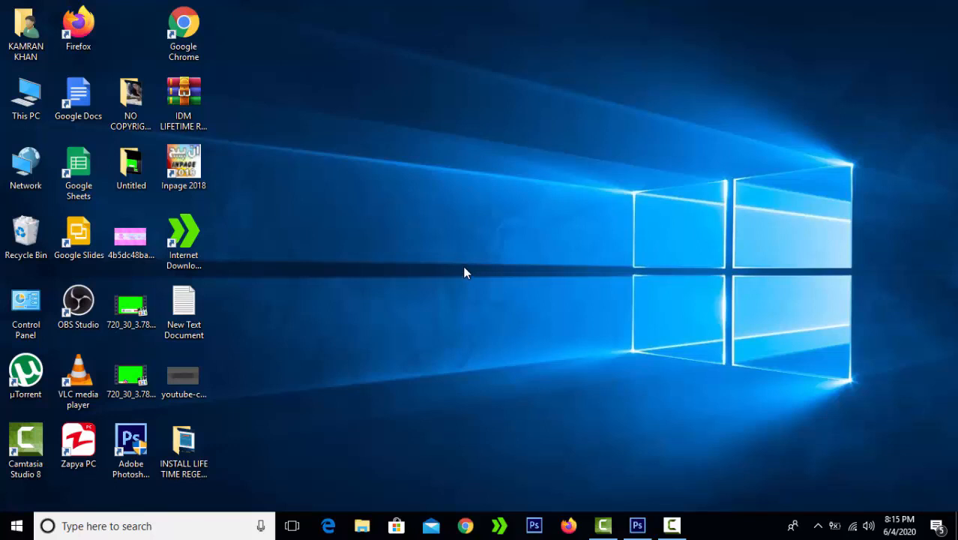
pyautogui.doubleClick(146, 240)
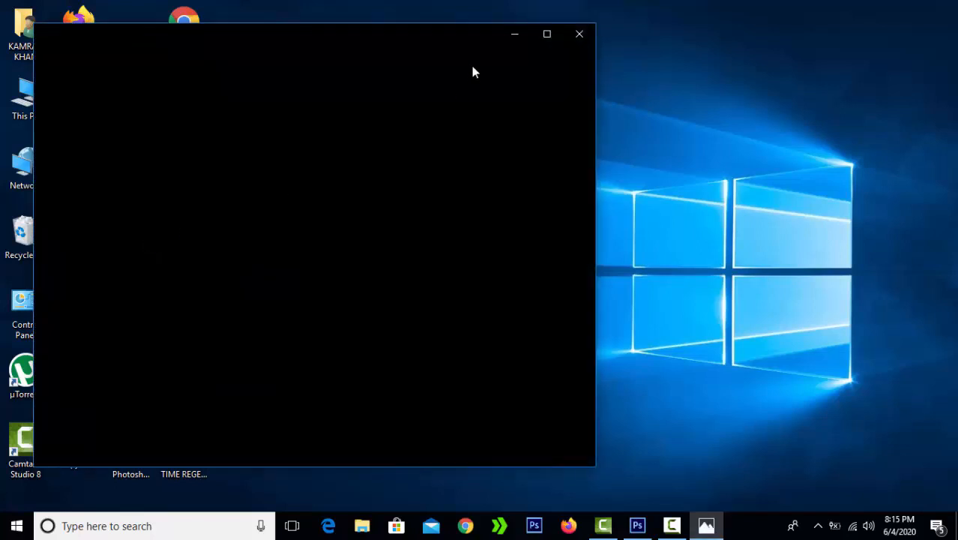
# - View the pink striped banner image in Photos, then close the viewer
pyautogui.click(671, 528)
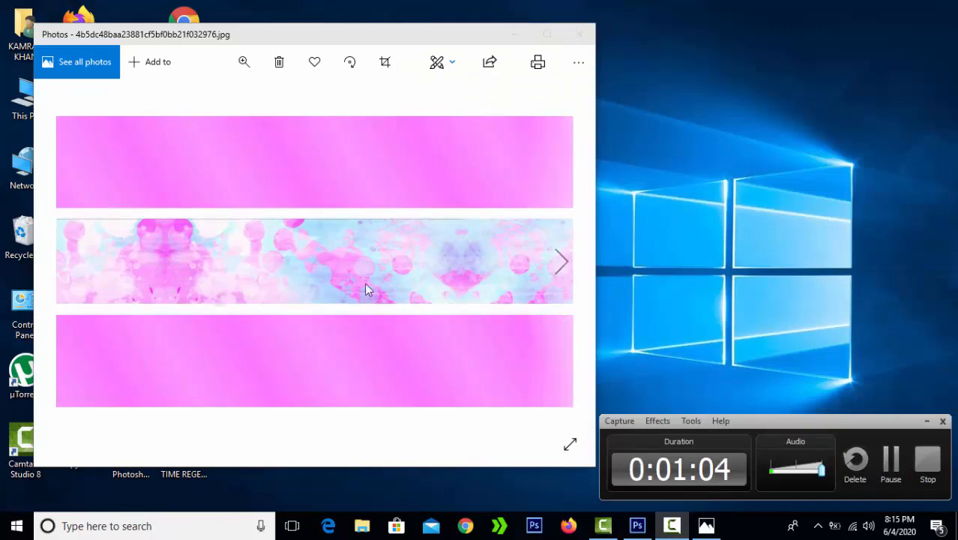
pyautogui.click(927, 422)
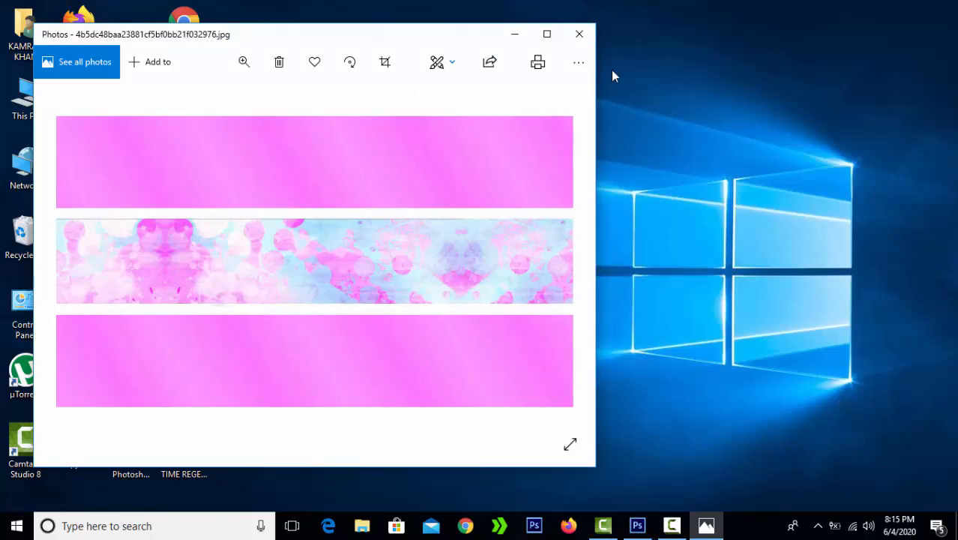
pyautogui.click(579, 34)
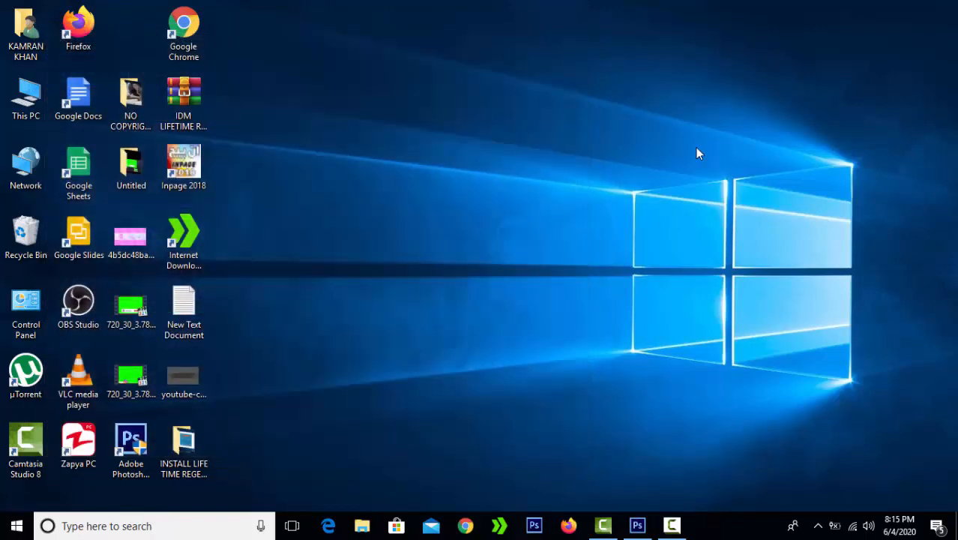
# - Refresh the desktop several times from its right-click menu
pyautogui.rightClick(527, 8)
pyautogui.click(567, 47)
pyautogui.rightClick(629, 176)
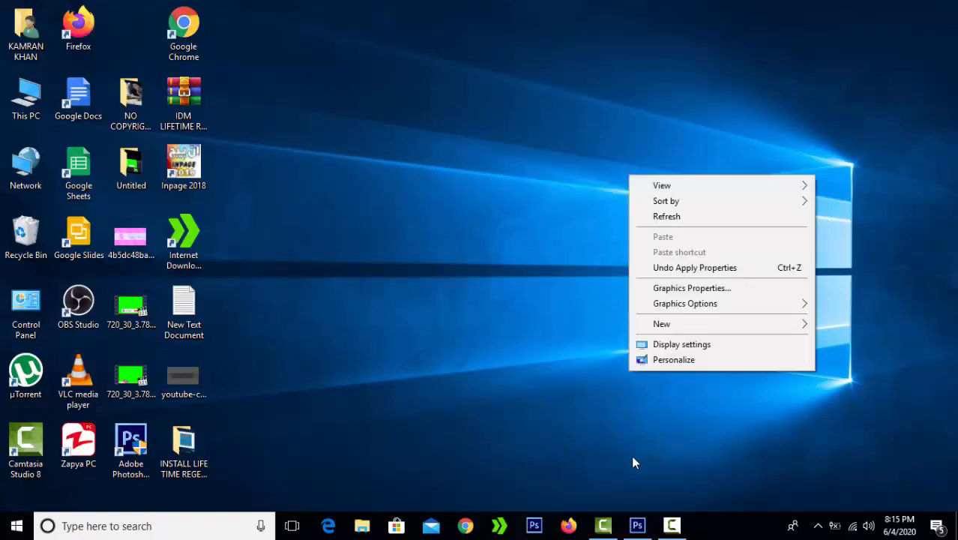
pyautogui.rightClick(309, 93)
pyautogui.click(359, 135)
pyautogui.rightClick(357, 86)
pyautogui.click(407, 129)
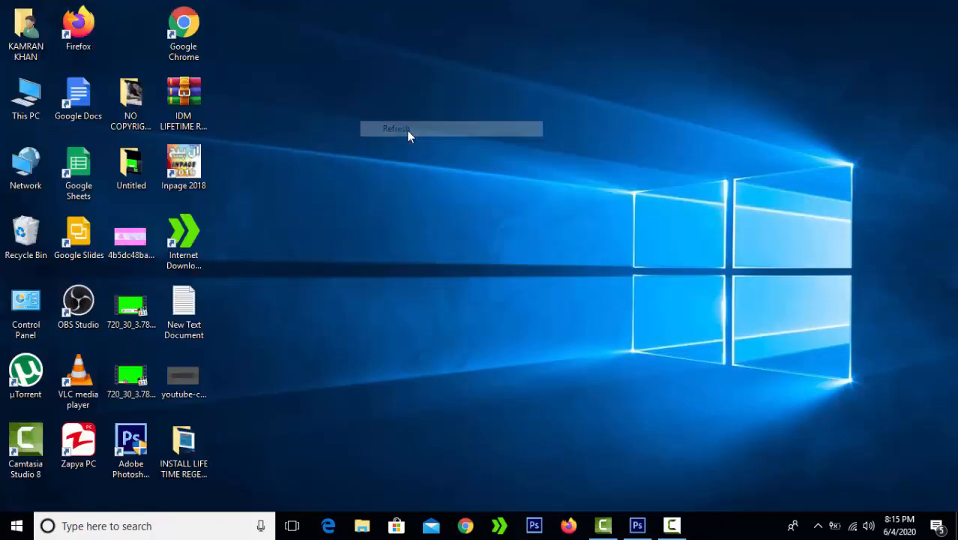
# - Create a transparent 2560 × 1440 px document named 'picture' at 28.346 resolution
pyautogui.click(647, 525)
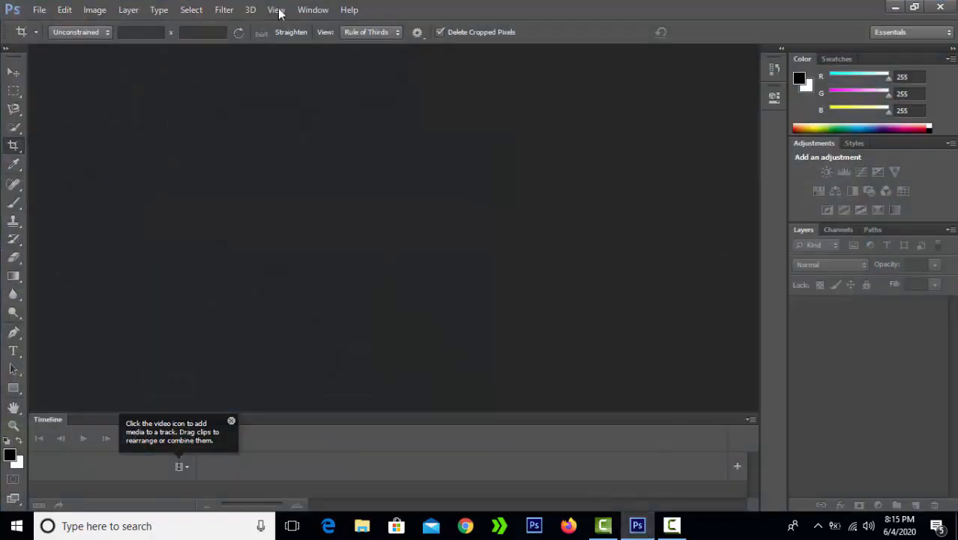
pyautogui.click(40, 11)
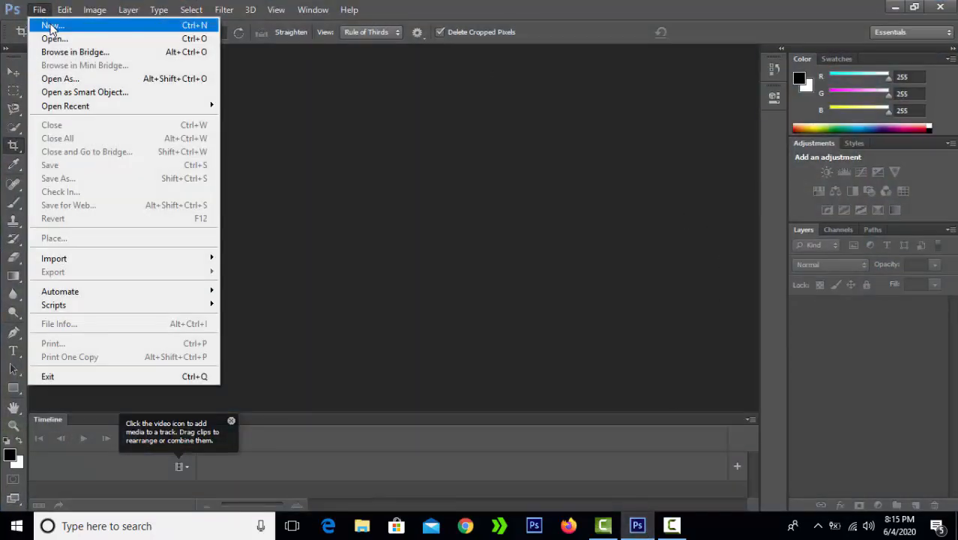
pyautogui.click(51, 28)
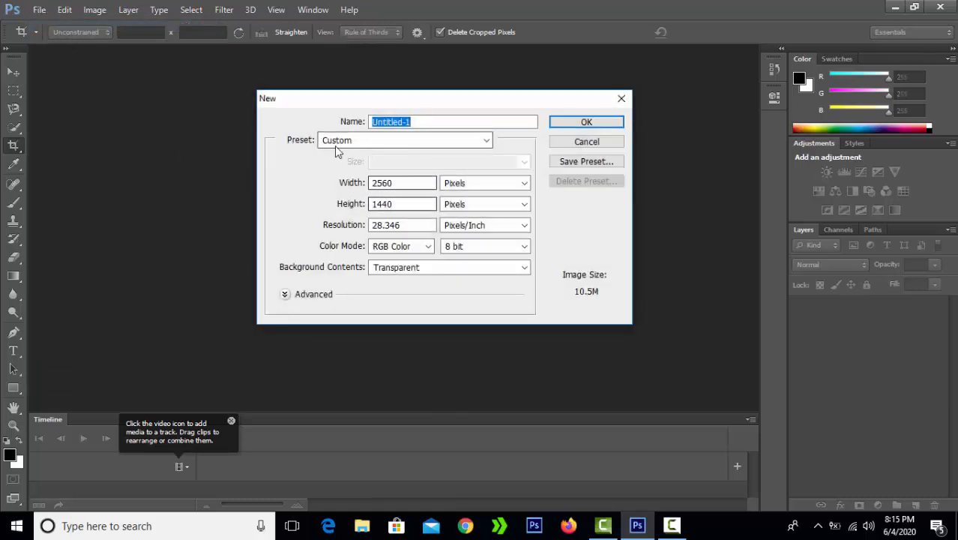
pyautogui.moveTo(406, 122); pyautogui.dragTo(436, 122)
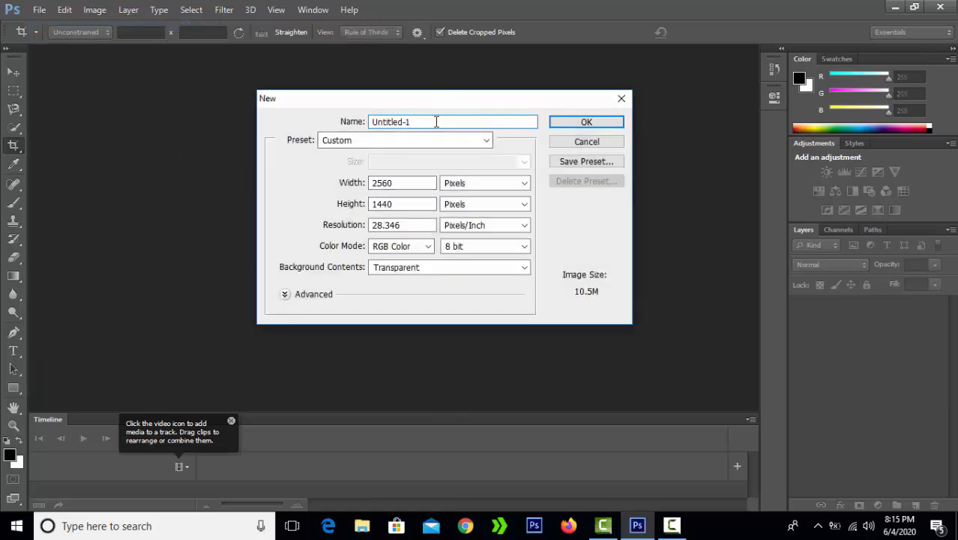
pyautogui.press('BackSpace')
pyautogui.press('BackSpace')
pyautogui.press('BackSpace')
pyautogui.press('BackSpace')
pyautogui.press('BackSpace')
pyautogui.press('BackSpace')
pyautogui.press('BackSpace')
pyautogui.press('BackSpace')
pyautogui.write('p')
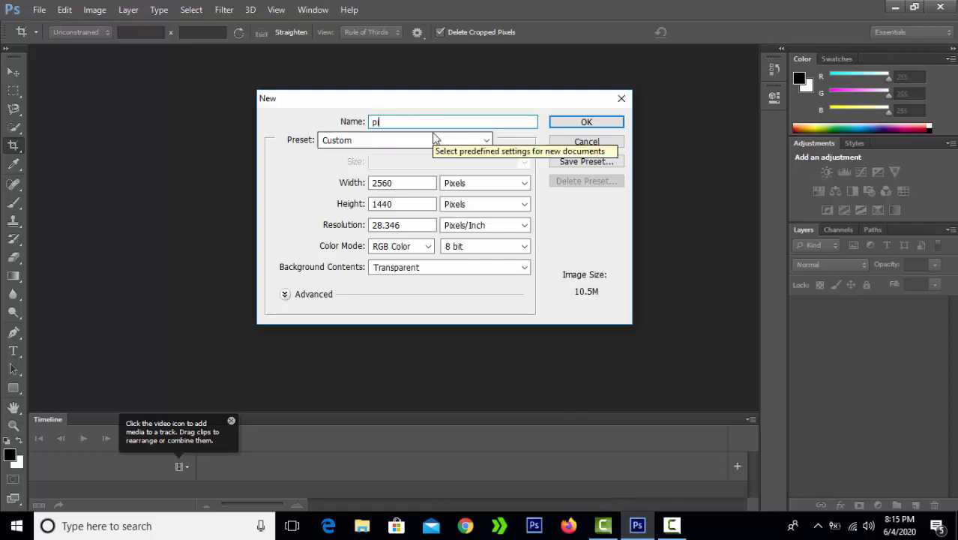
pyautogui.write('icture')
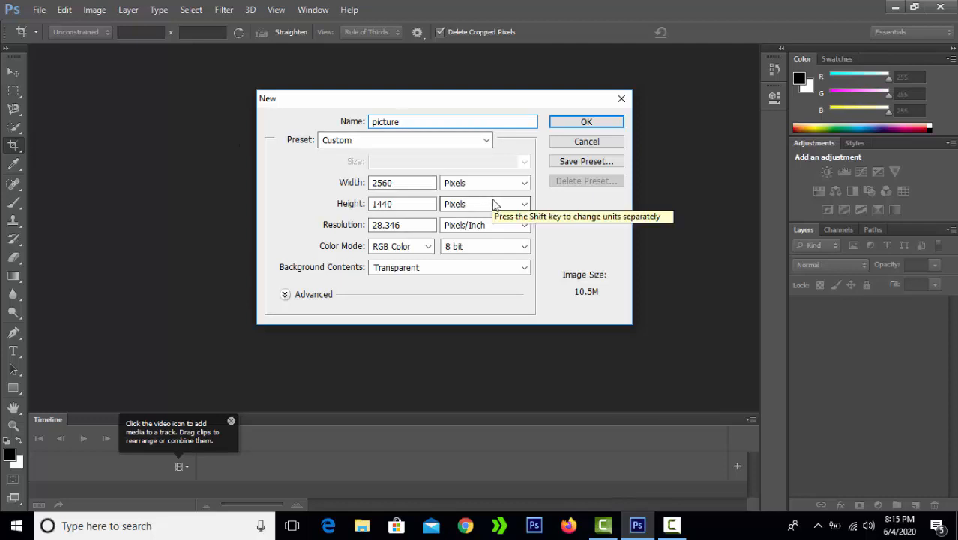
pyautogui.click(418, 185)
pyautogui.doubleClick(419, 185)
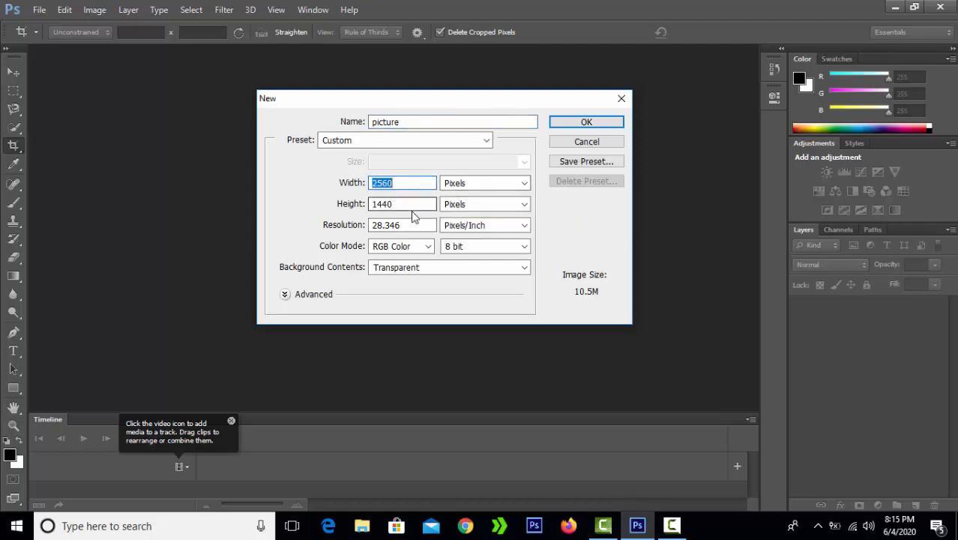
pyautogui.doubleClick(411, 205)
pyautogui.doubleClick(419, 226)
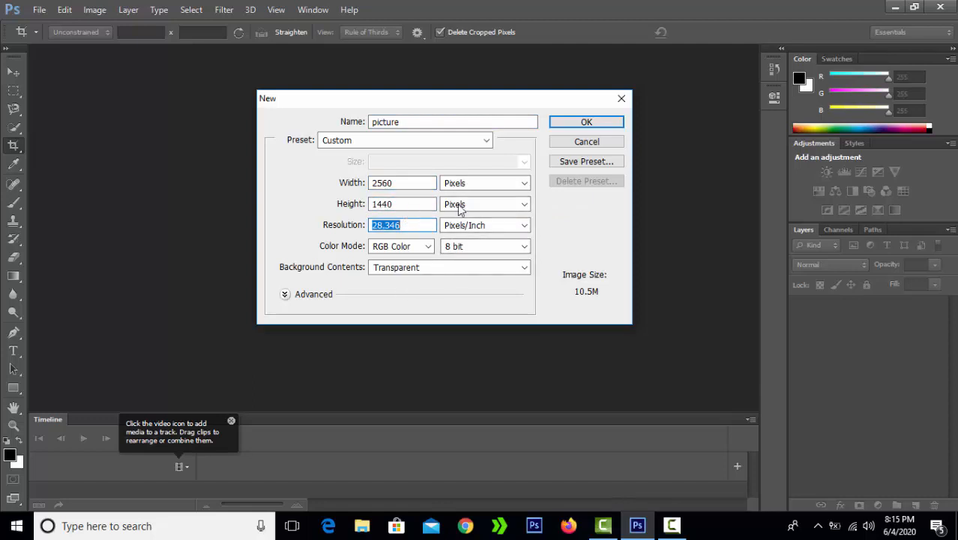
pyautogui.click(591, 124)
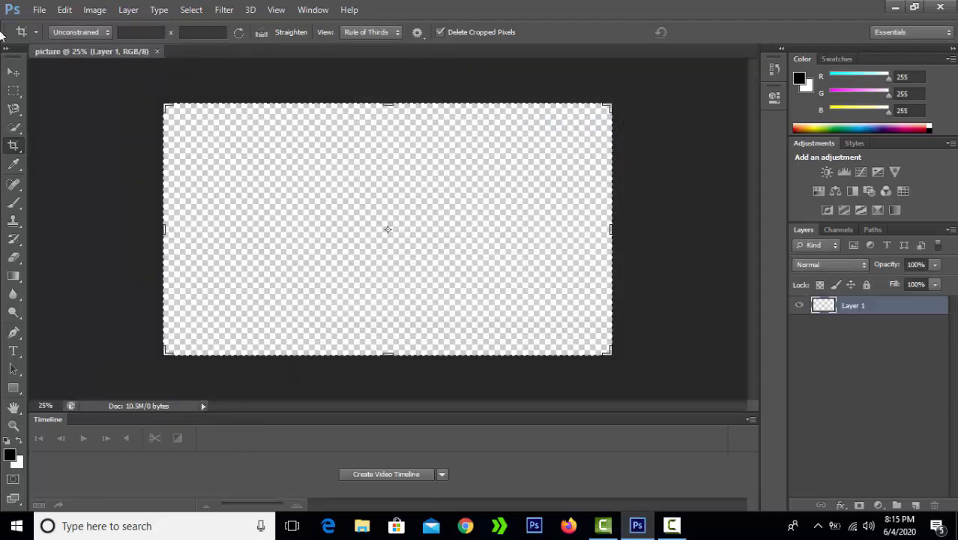
# - Open the pink striped banner JPG from the Desktop folder
pyautogui.click(39, 10)
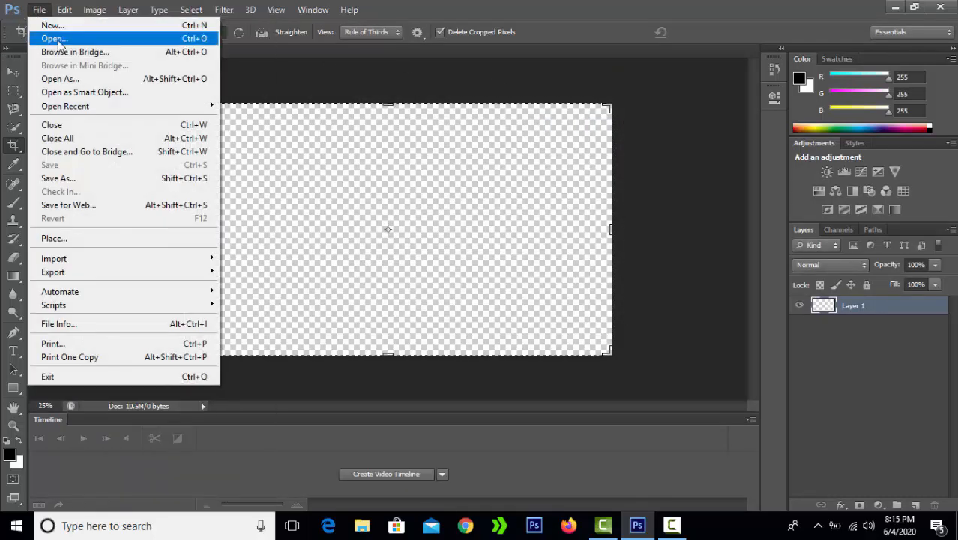
pyautogui.click(56, 39)
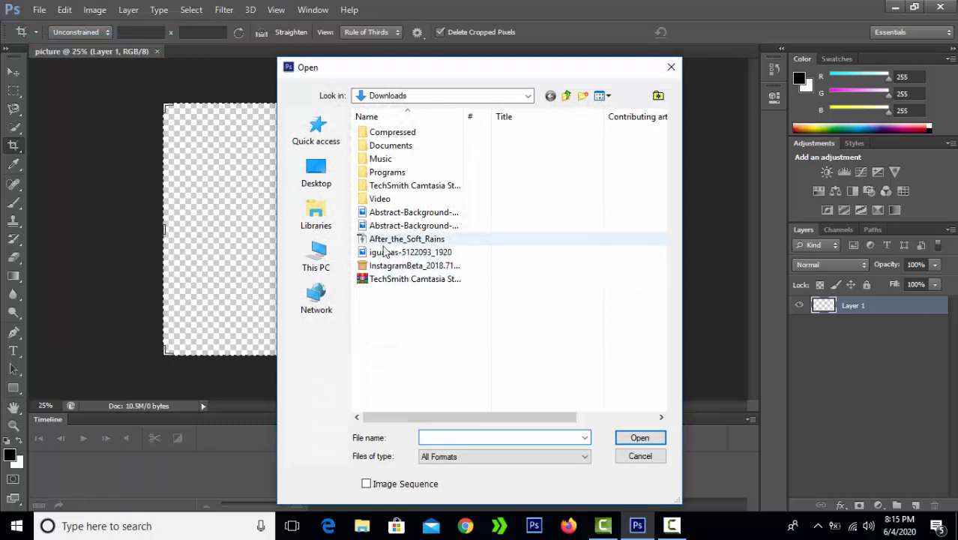
pyautogui.click(337, 186)
pyautogui.scroll(-10, 477, 214)
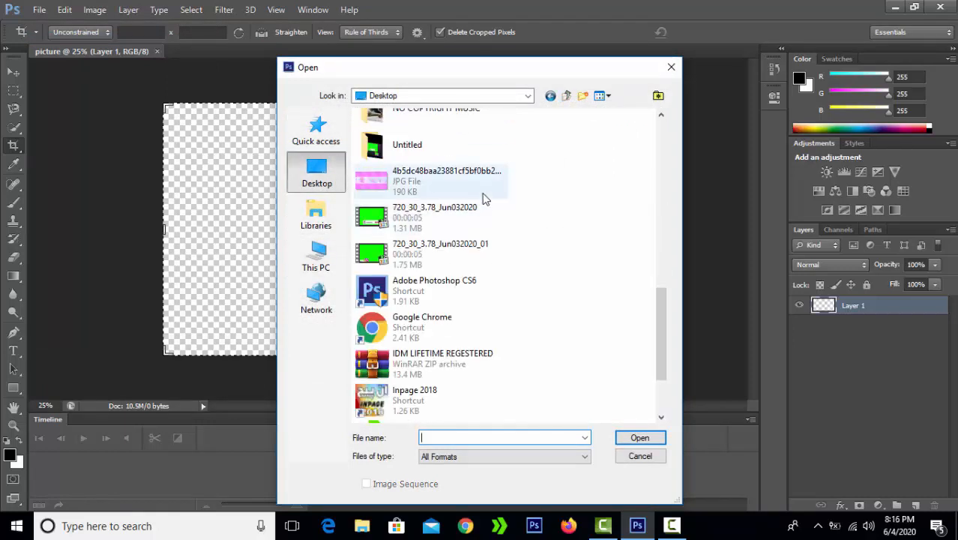
pyautogui.doubleClick(483, 188)
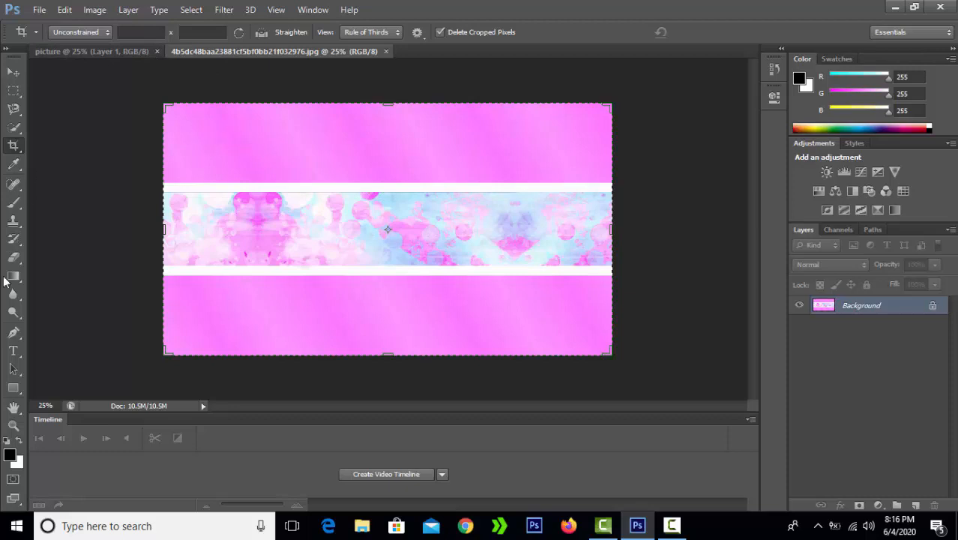
# - Draw solid black rectangles over the banner's top and bottom pink bands
pyautogui.click(12, 391)
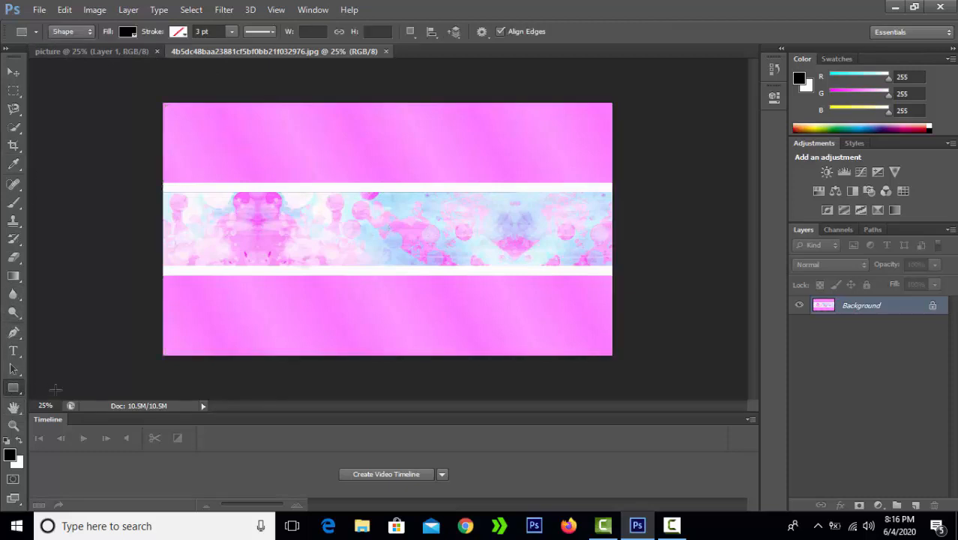
pyautogui.rightClick(15, 395)
pyautogui.click(53, 387)
pyautogui.moveTo(156, 103); pyautogui.dragTo(619, 182)
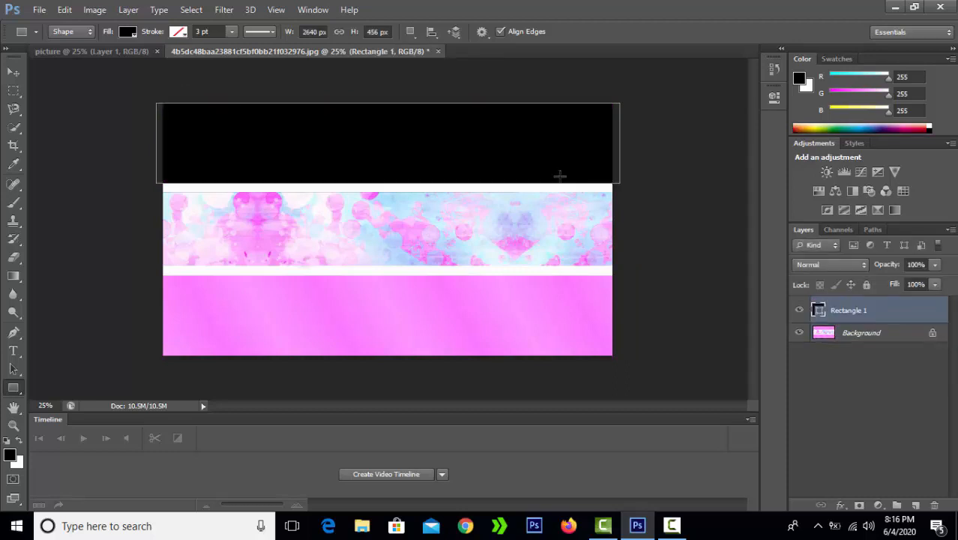
pyautogui.moveTo(163, 278); pyautogui.dragTo(614, 358)
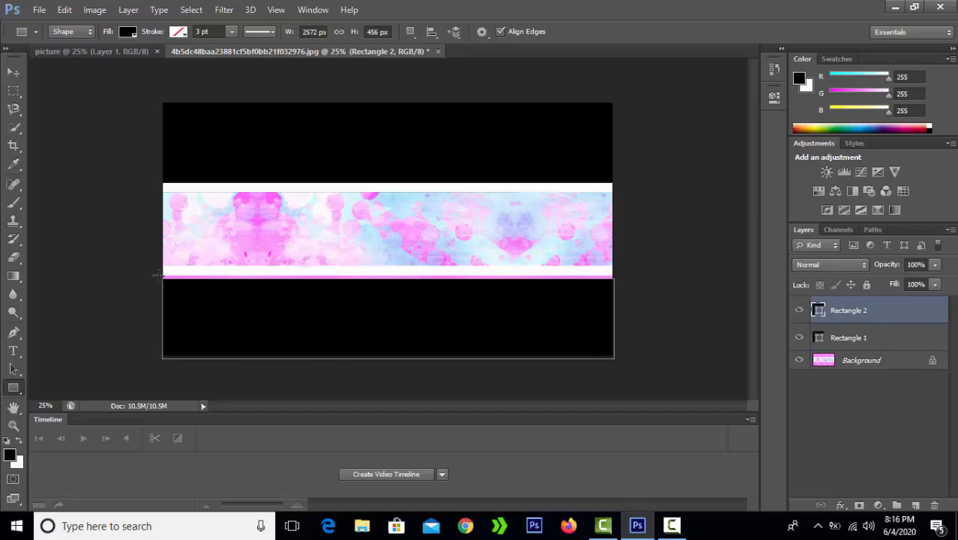
# - Add thin black strips, including an exact 2564 × 20 px rectangle
pyautogui.moveTo(165, 276); pyautogui.dragTo(614, 278)
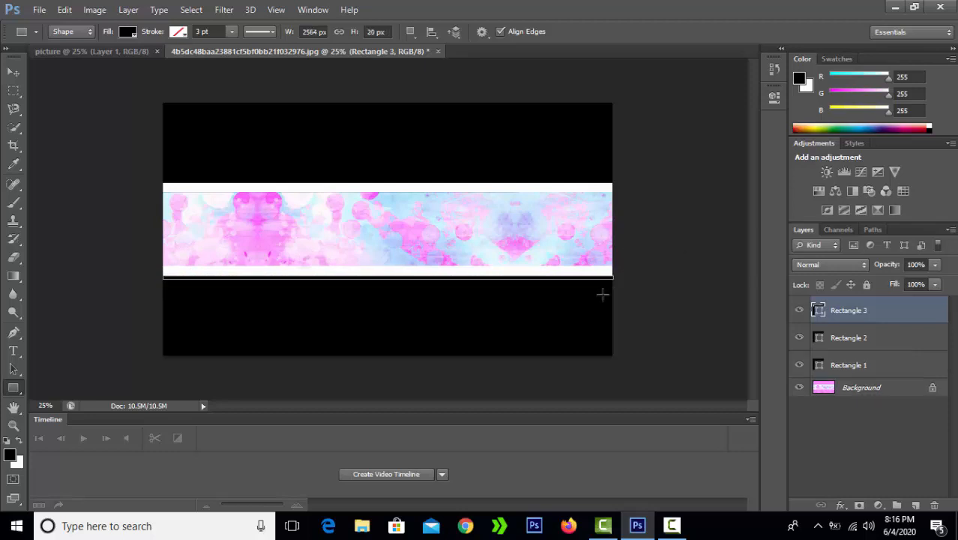
pyautogui.click(580, 333)
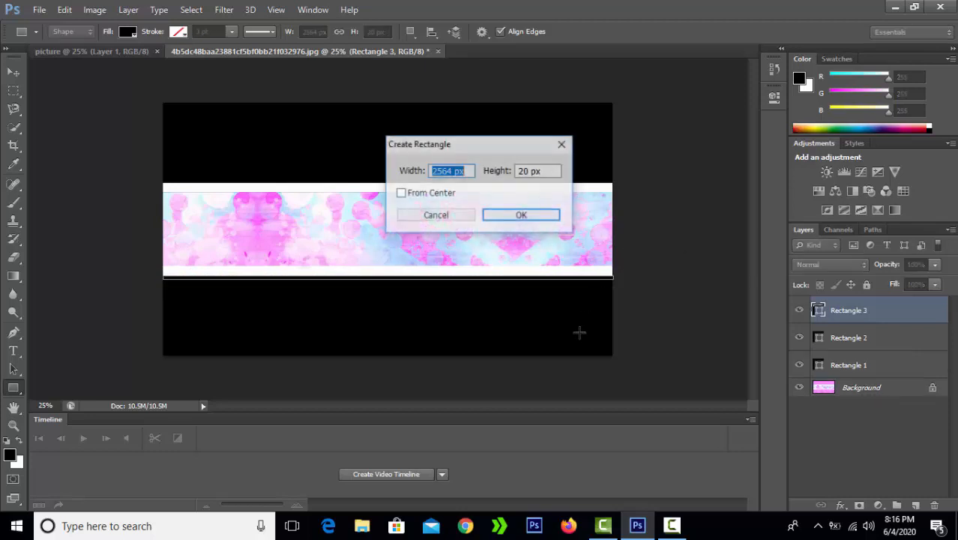
pyautogui.click(507, 216)
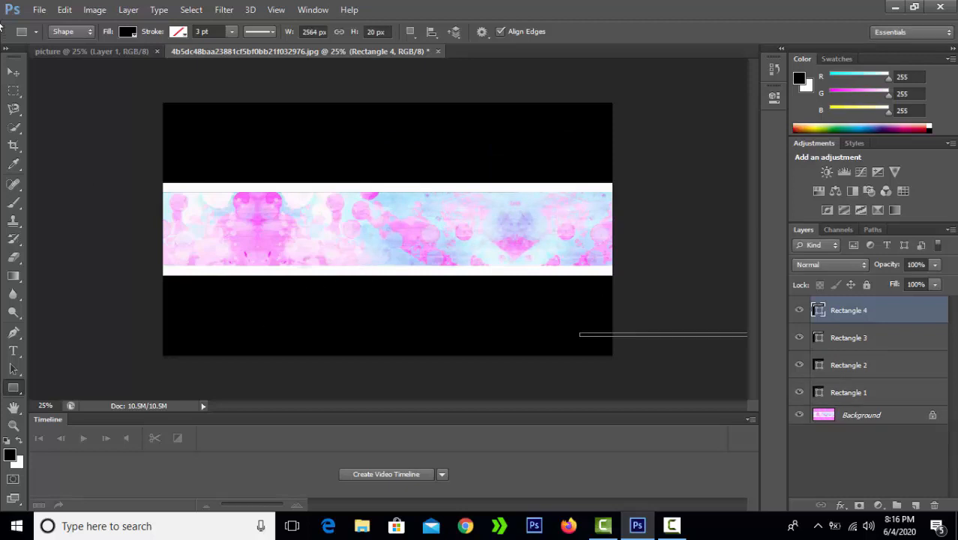
pyautogui.click(136, 51)
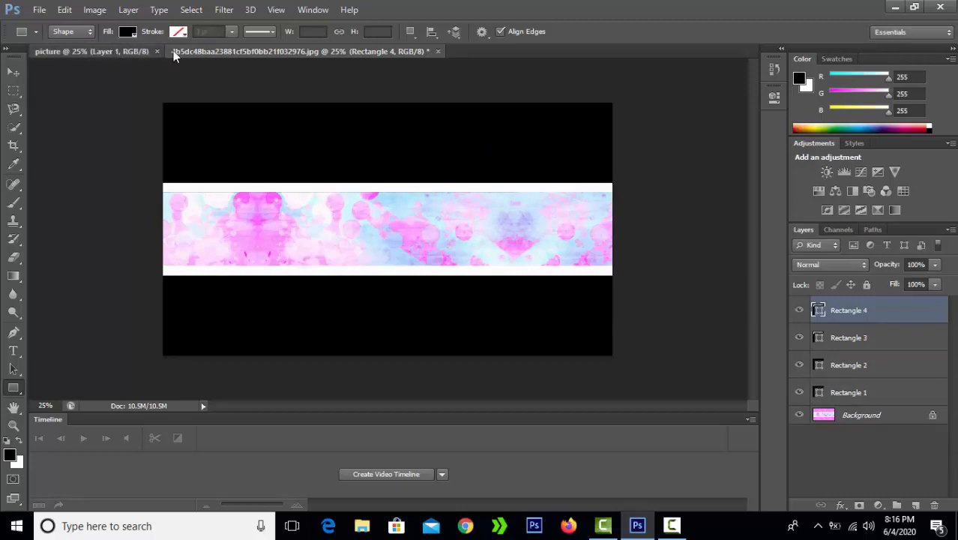
# - Return to the banner document and zoom in from 25% to 33.3%
pyautogui.click(196, 51)
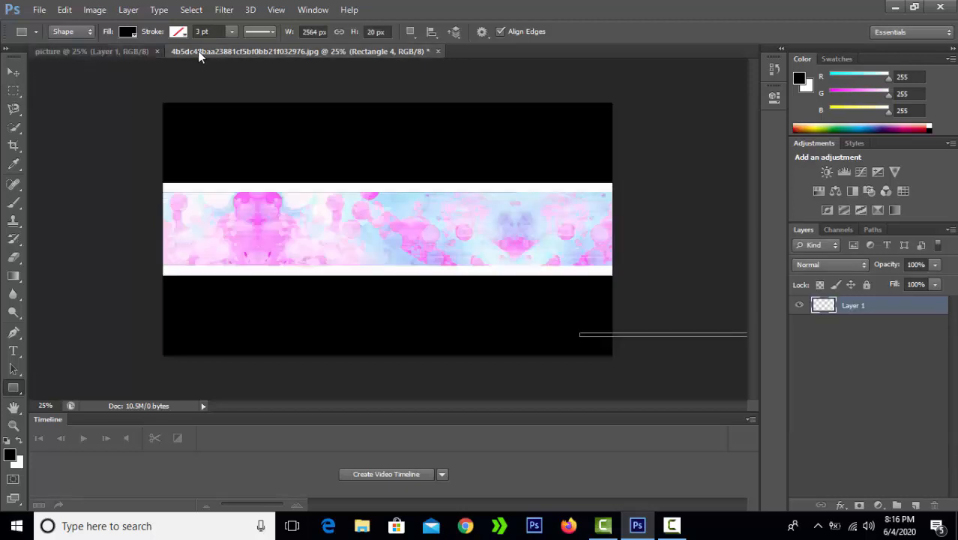
pyautogui.click(13, 73)
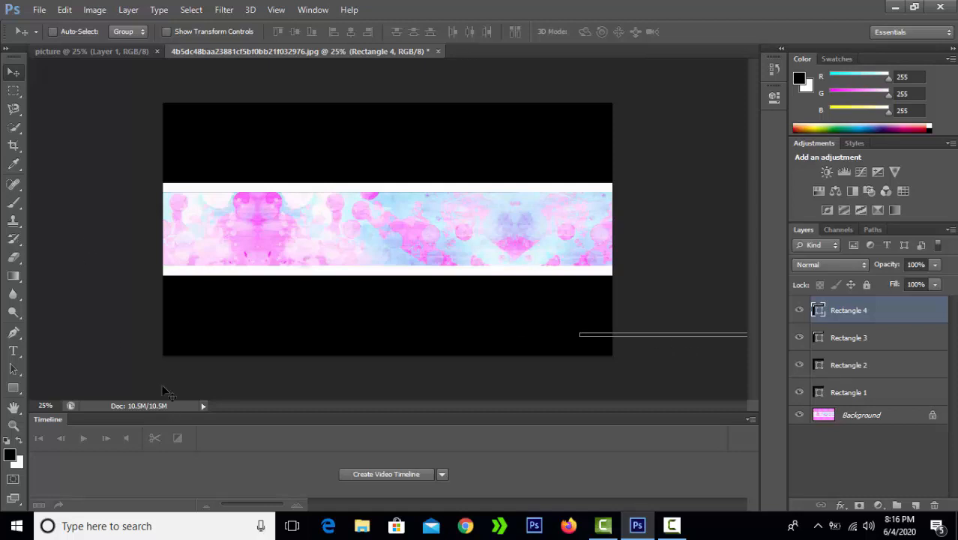
pyautogui.click(15, 277)
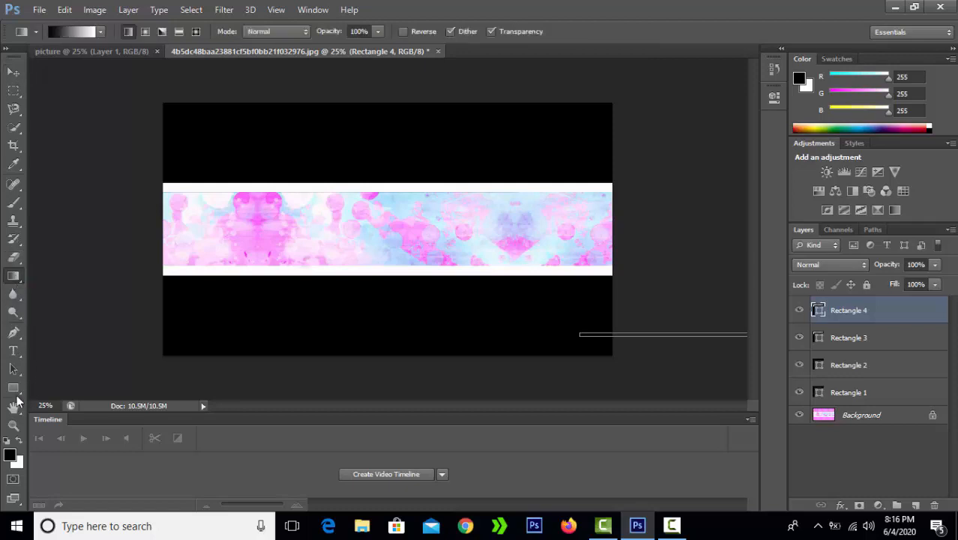
pyautogui.click(15, 390)
pyautogui.press('z')
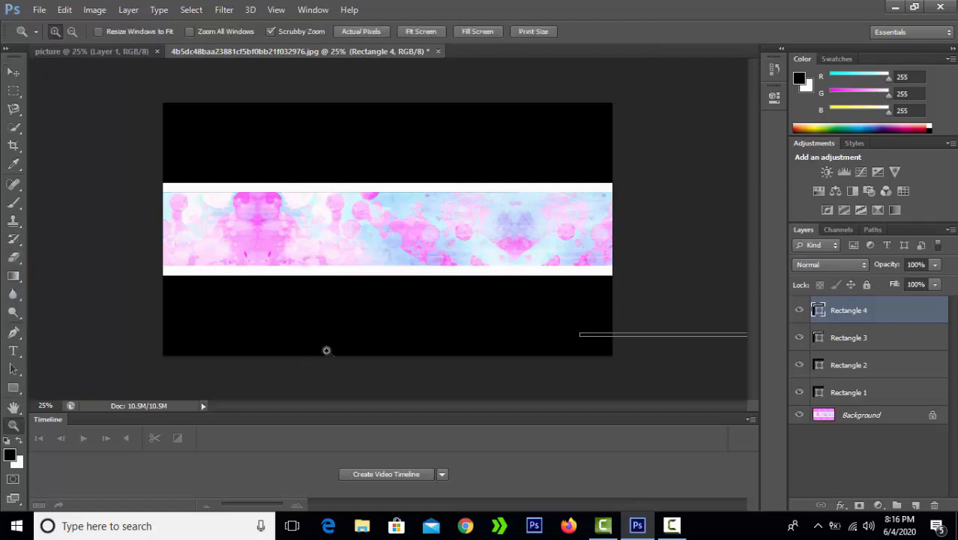
pyautogui.click(336, 375)
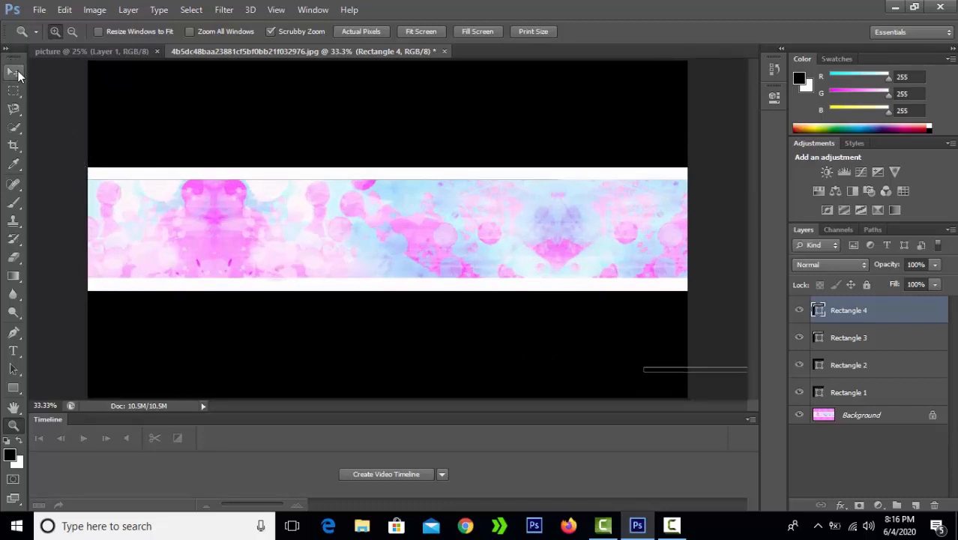
pyautogui.click(16, 73)
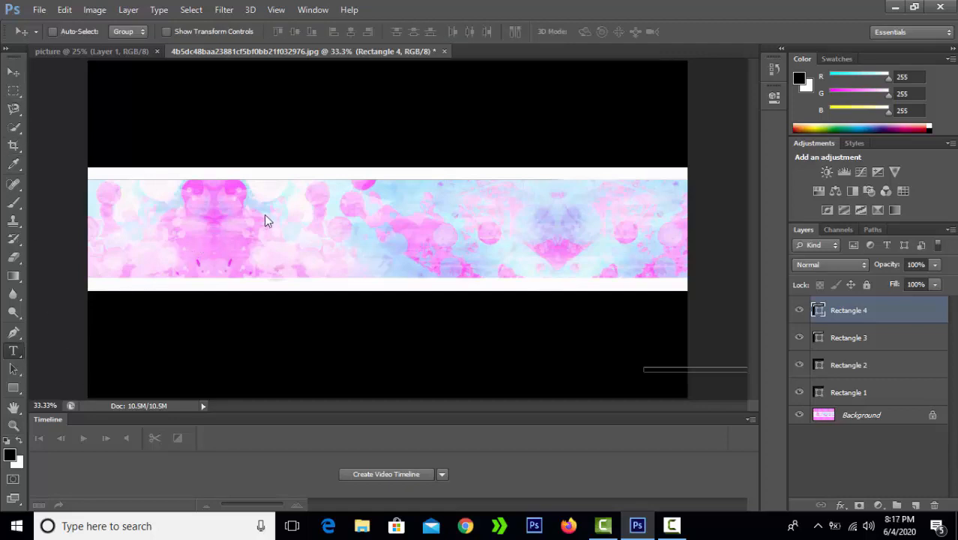
pyautogui.press('t')
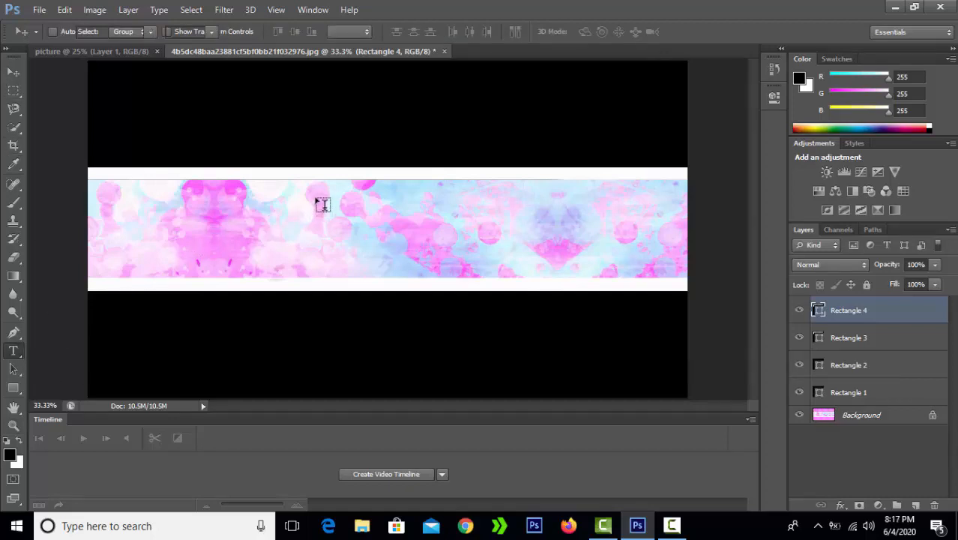
pyautogui.click(303, 208)
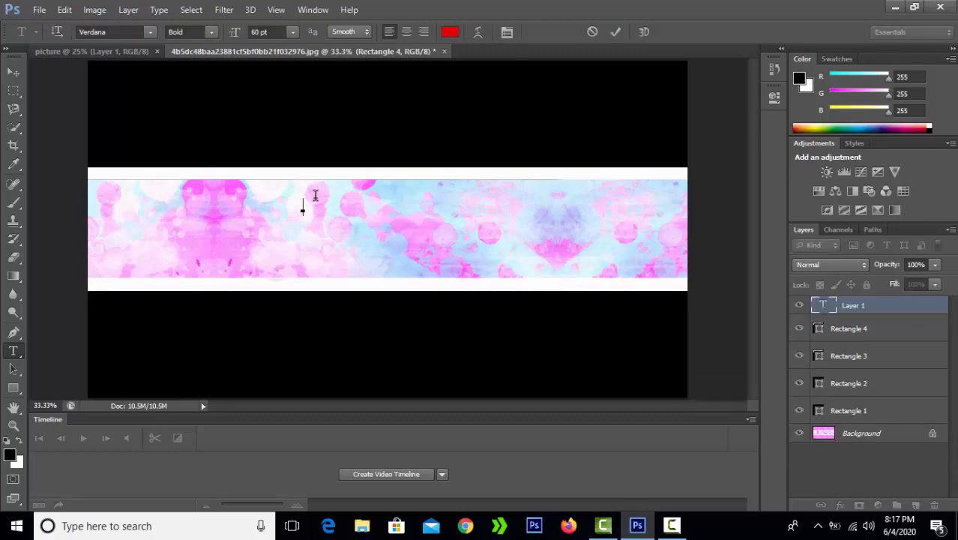
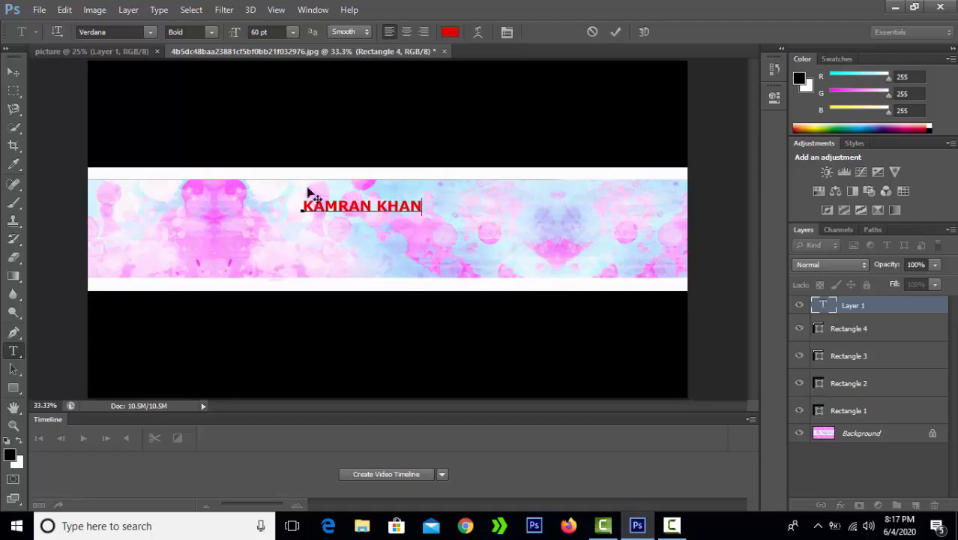
pyautogui.doubleClick(424, 203)
pyautogui.keyDown('shift'); pyautogui.click(301, 208); pyautogui.keyUp('shift')
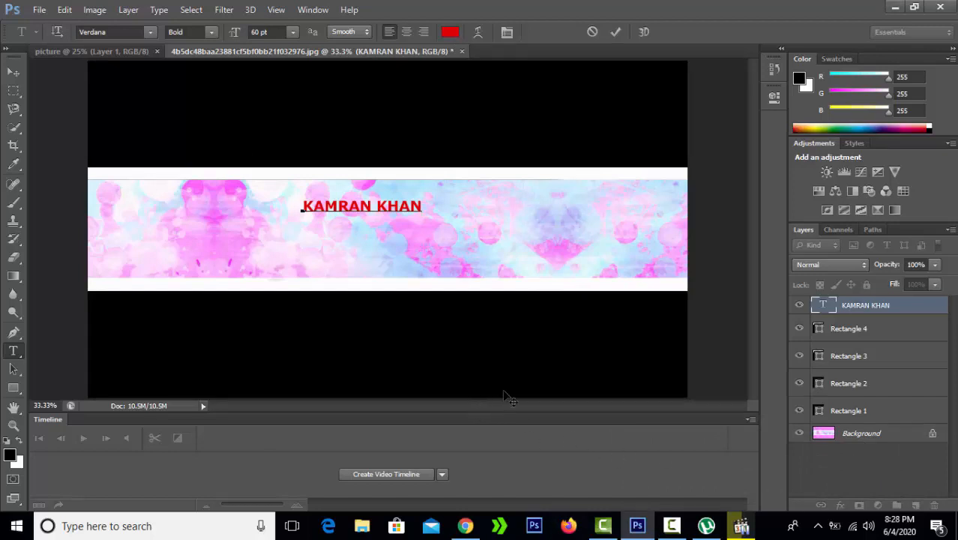
# - Backspace the typed name away, leaving the text layer empty
pyautogui.click(420, 205)
pyautogui.press('BackSpace')
pyautogui.press('BackSpace')
pyautogui.press('BackSpace')
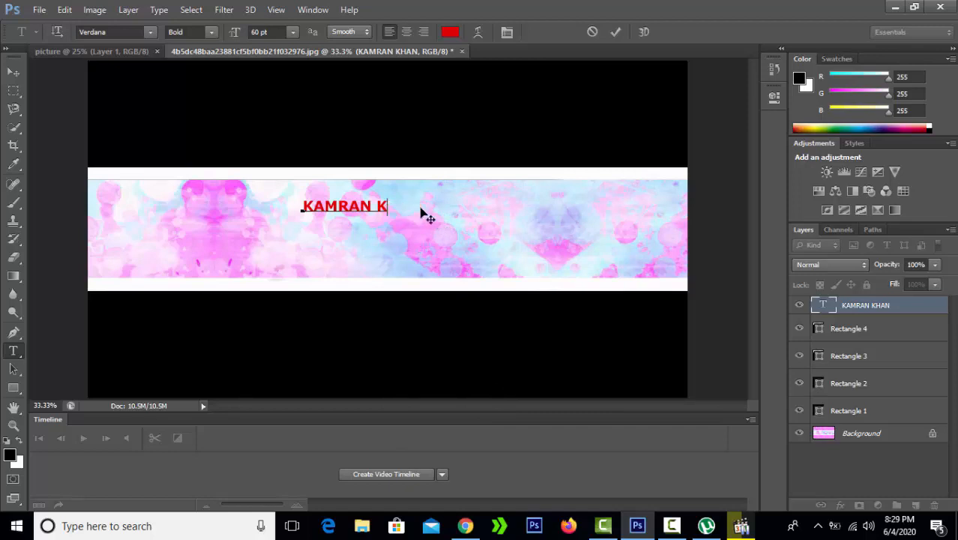
pyautogui.press('BackSpace')
pyautogui.press('BackSpace')
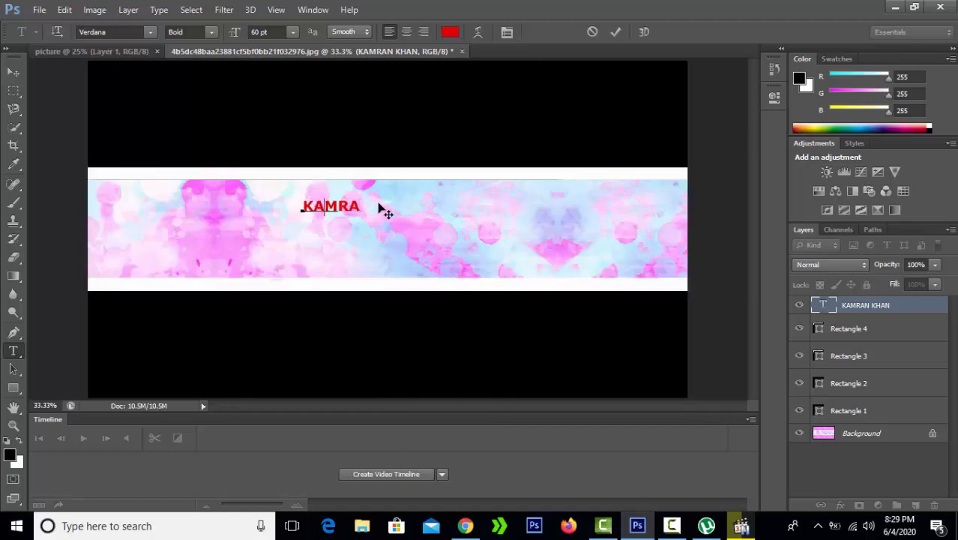
pyautogui.press('BackSpace')
pyautogui.press('BackSpace')
pyautogui.press('BackSpace')
pyautogui.press('BackSpace')
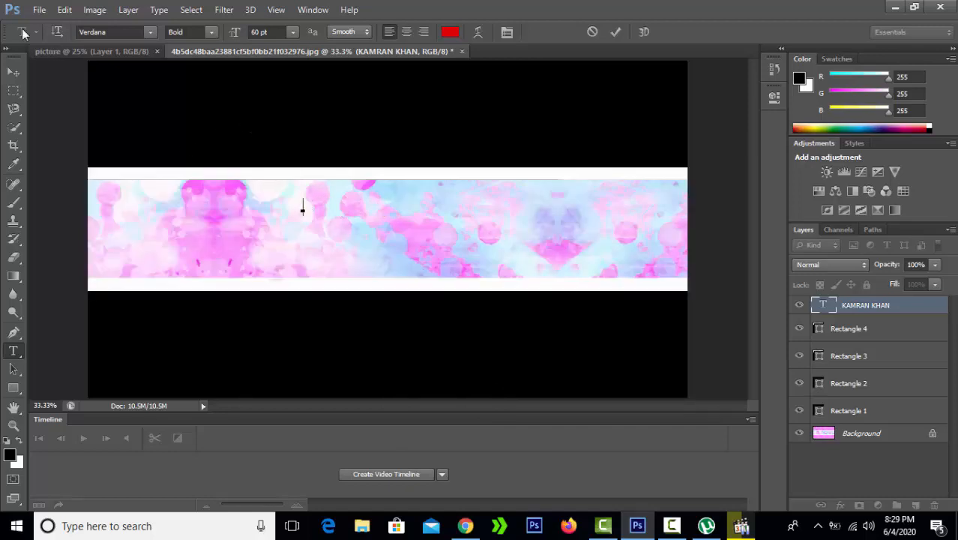
# - Commit the text edit and switch to the Move tool
pyautogui.click(39, 10)
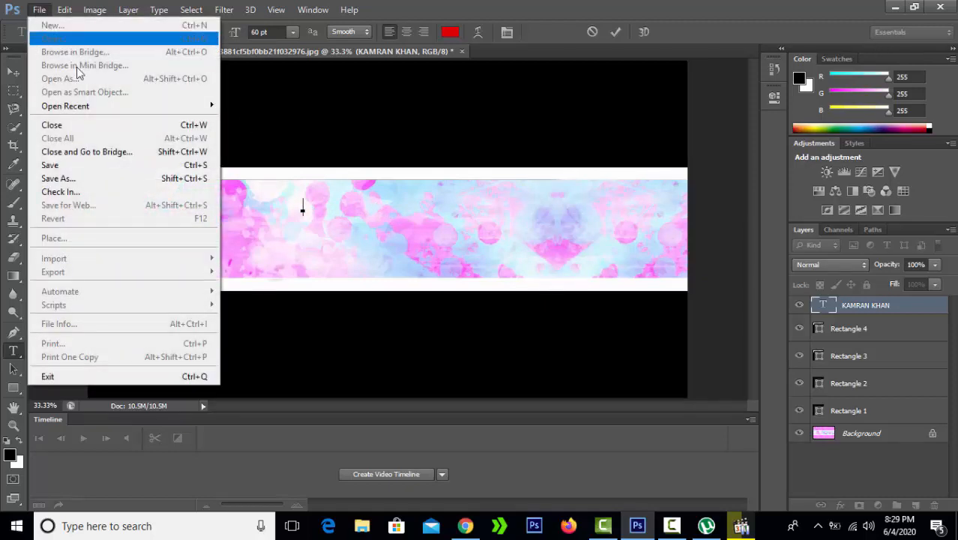
pyautogui.click(285, 321)
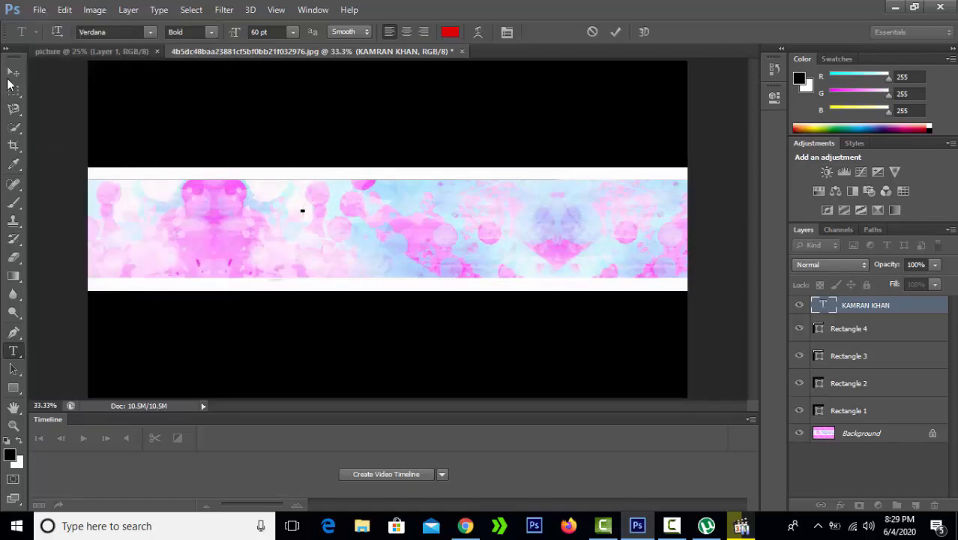
pyautogui.click(12, 72)
# - Open circle-cropped.png from the This PC > Downloads folder
pyautogui.click(39, 9)
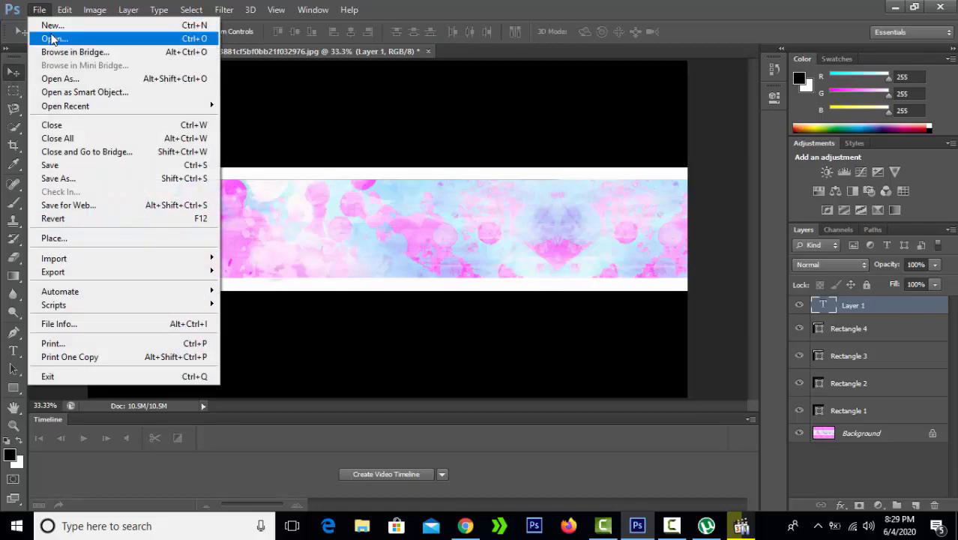
pyautogui.click(45, 31)
pyautogui.scroll(-1, 515, 327)
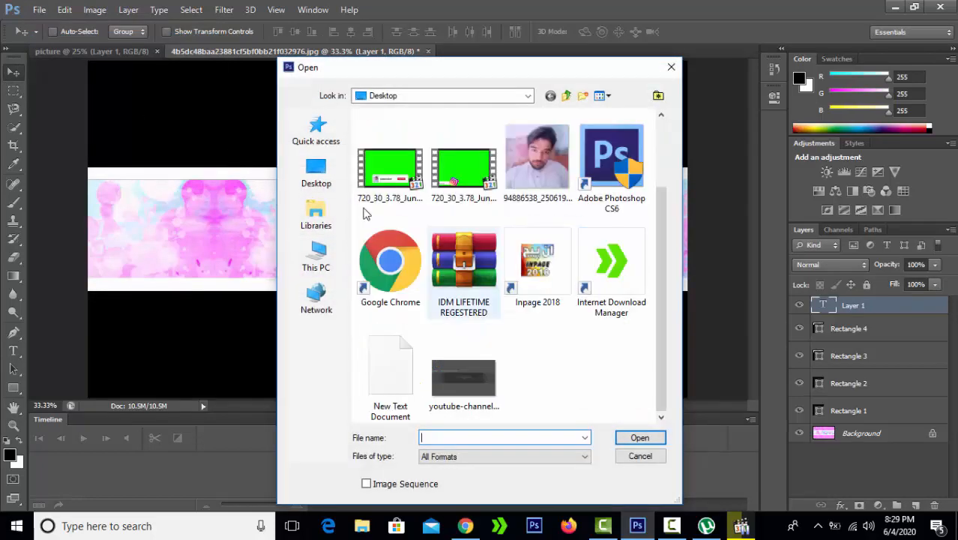
pyautogui.click(323, 171)
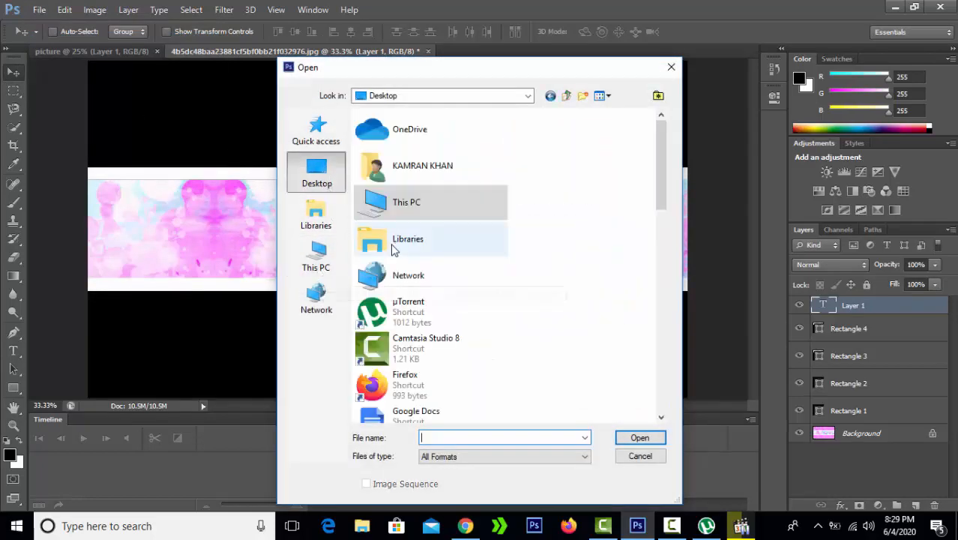
pyautogui.scroll(-5, 391, 250)
pyautogui.scroll(-3, 391, 250)
pyautogui.scroll(5, 391, 250)
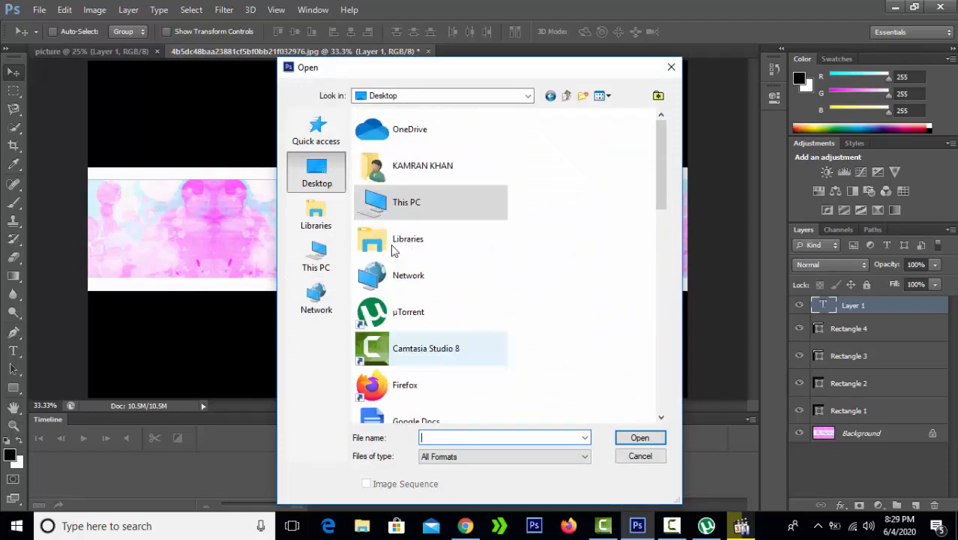
pyautogui.scroll(-1, 391, 250)
pyautogui.click(328, 259)
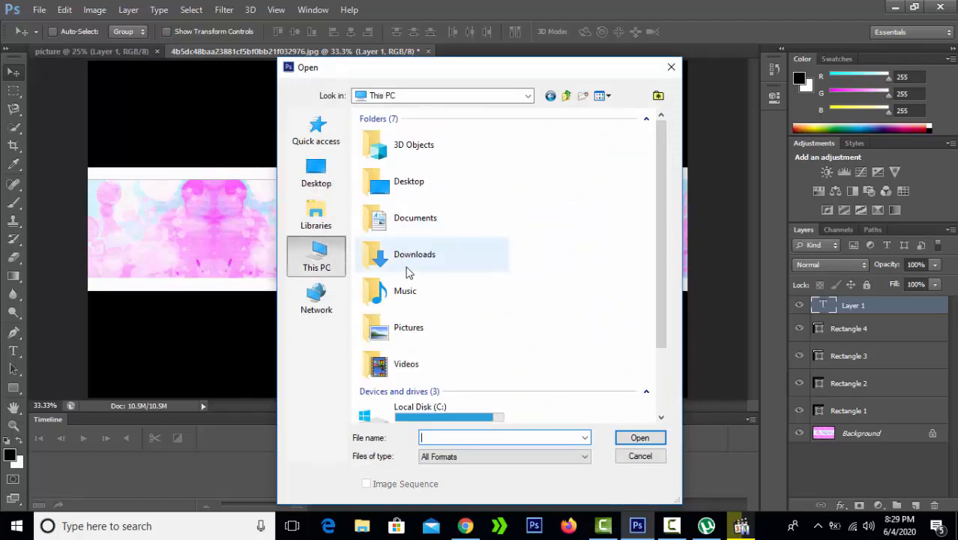
pyautogui.doubleClick(409, 270)
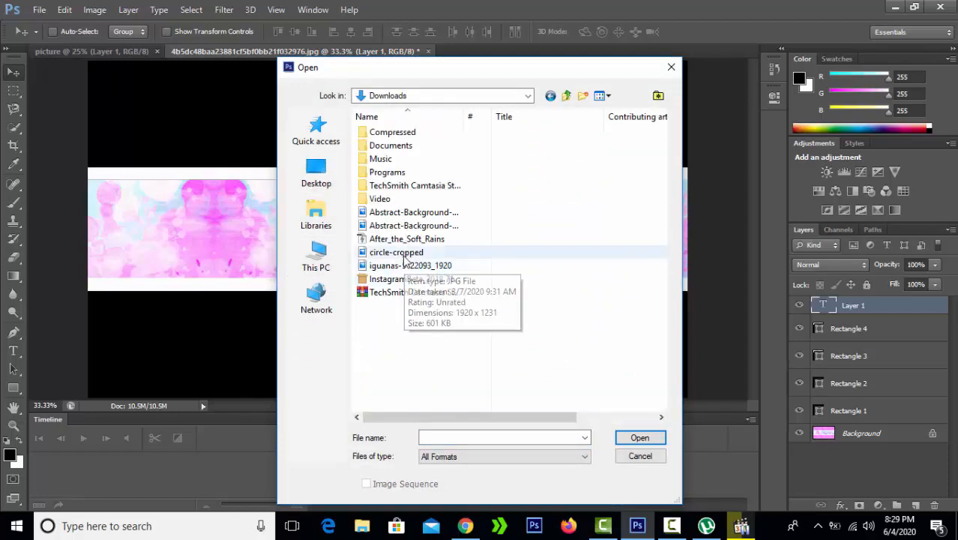
pyautogui.click(405, 257)
pyautogui.doubleClick(404, 257)
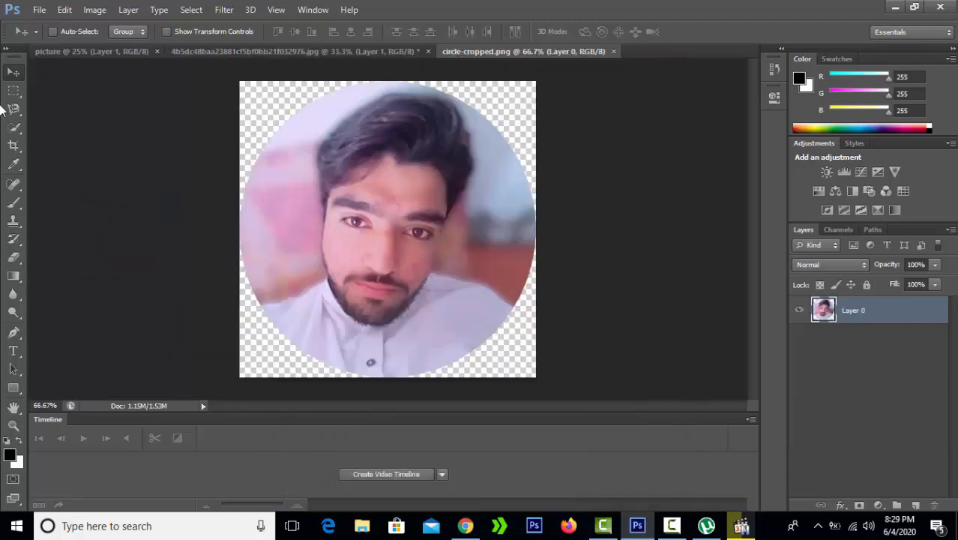
# - Drag the round portrait from its own tab onto the banner document
pyautogui.moveTo(434, 248); pyautogui.dragTo(372, 245)
pyautogui.rightClick(413, 257)
pyautogui.click(391, 276)
pyautogui.click(672, 525)
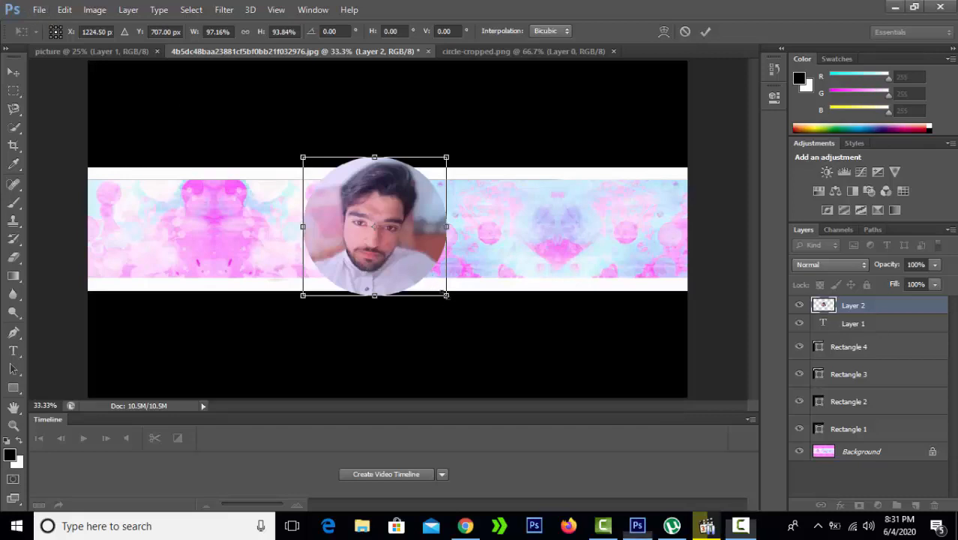
# - Scale the portrait to about 73% in the banner's centre and apply the transform
pyautogui.moveTo(447, 298); pyautogui.dragTo(439, 267)
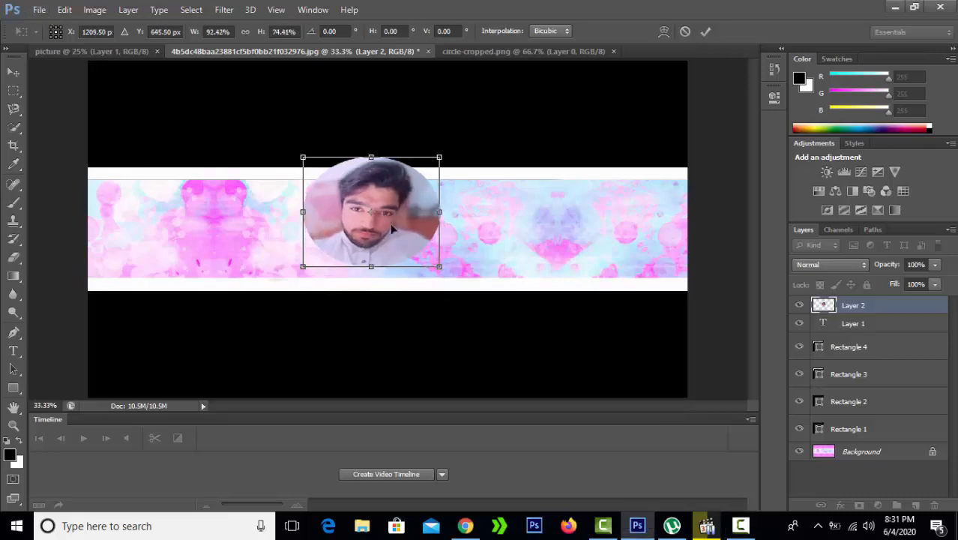
pyautogui.moveTo(392, 230); pyautogui.dragTo(410, 252)
pyautogui.moveTo(449, 291); pyautogui.dragTo(426, 282)
pyautogui.click(377, 234)
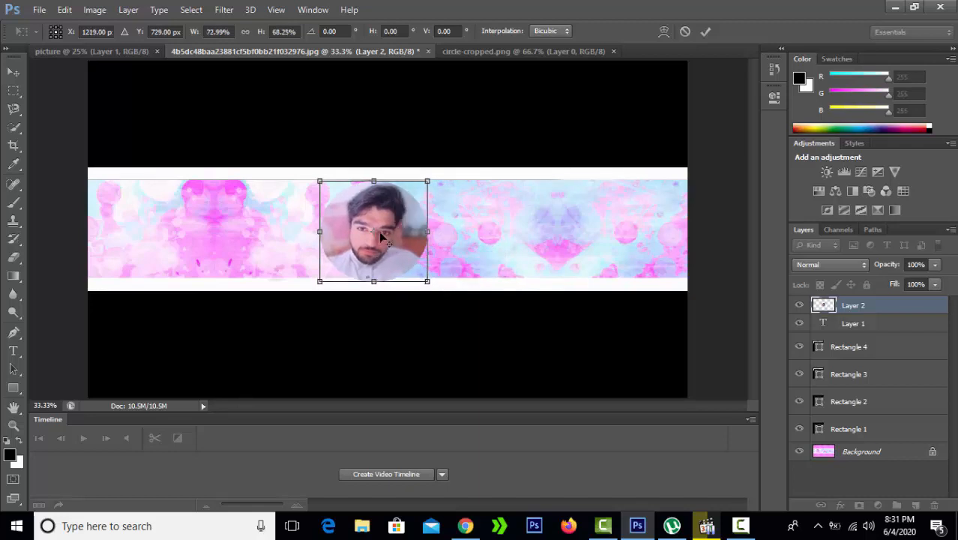
pyautogui.moveTo(382, 231); pyautogui.dragTo(381, 233)
pyautogui.click(14, 351)
pyautogui.click(449, 215)
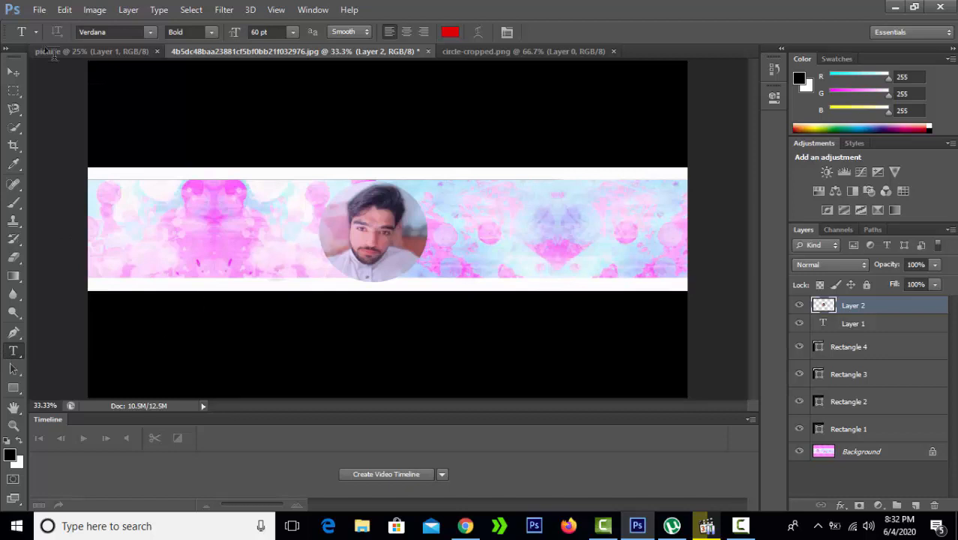
# - Nudge the portrait to the banner's centre, commit it, and start a text box left of it
pyautogui.click(13, 71)
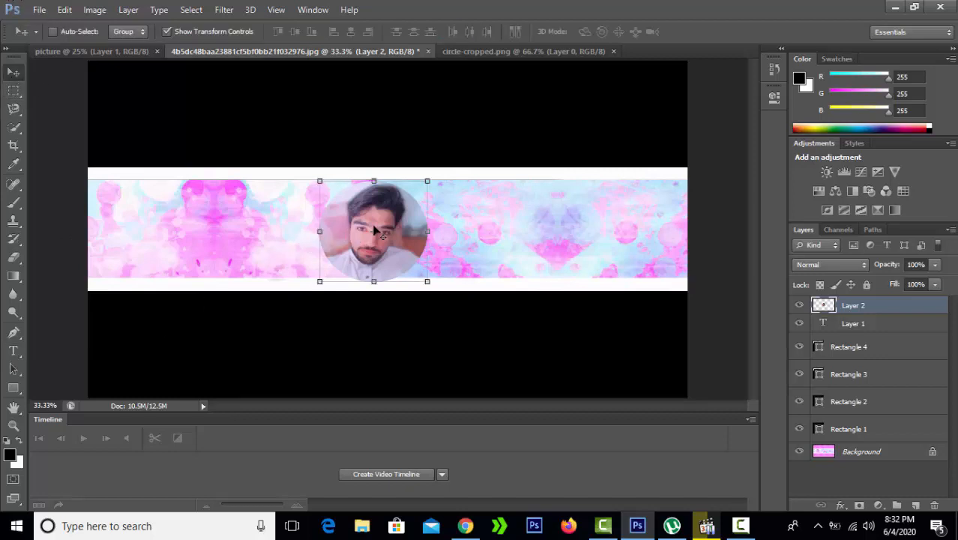
pyautogui.moveTo(378, 231)
pyautogui.mouseDown()
pyautogui.moveTo(373, 225)
pyautogui.moveTo(374, 237)
pyautogui.mouseUp()
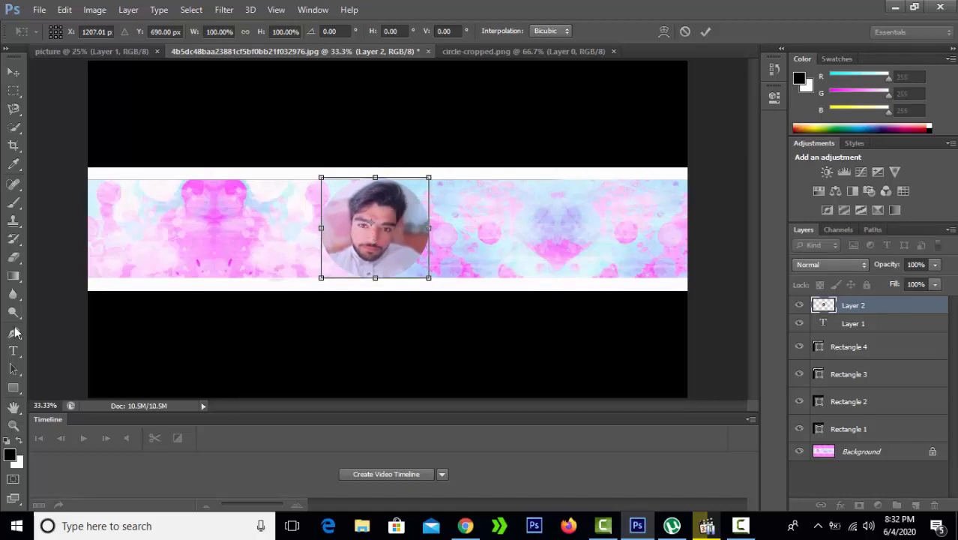
pyautogui.click(14, 351)
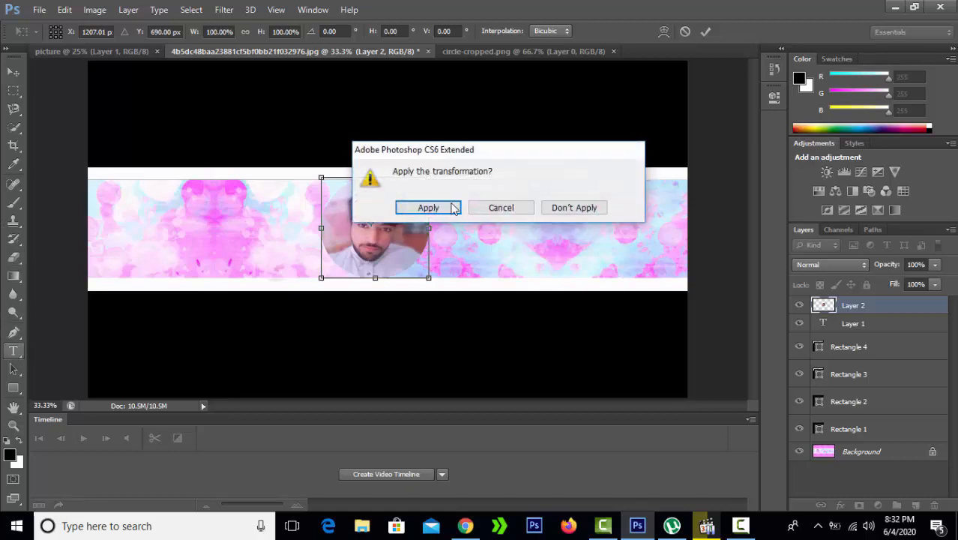
pyautogui.click(428, 208)
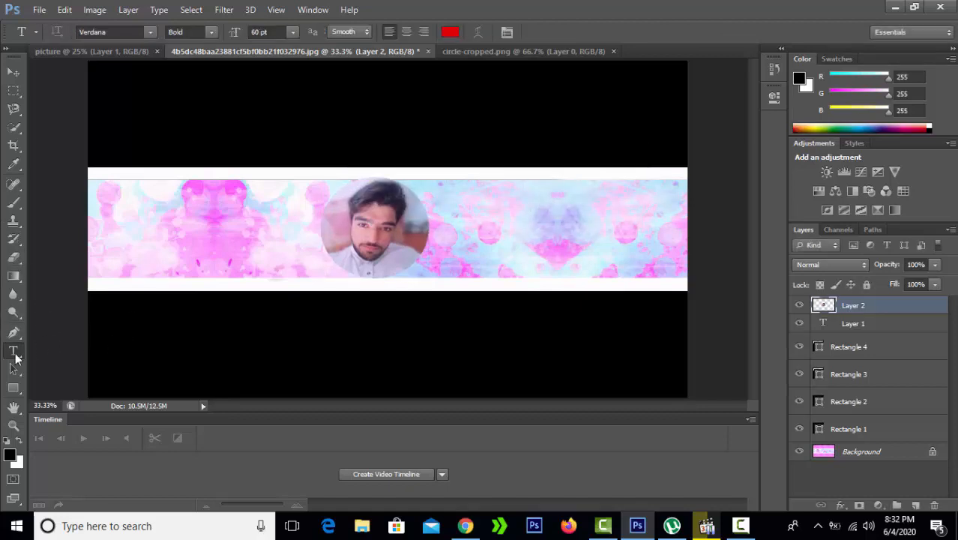
pyautogui.click(192, 212)
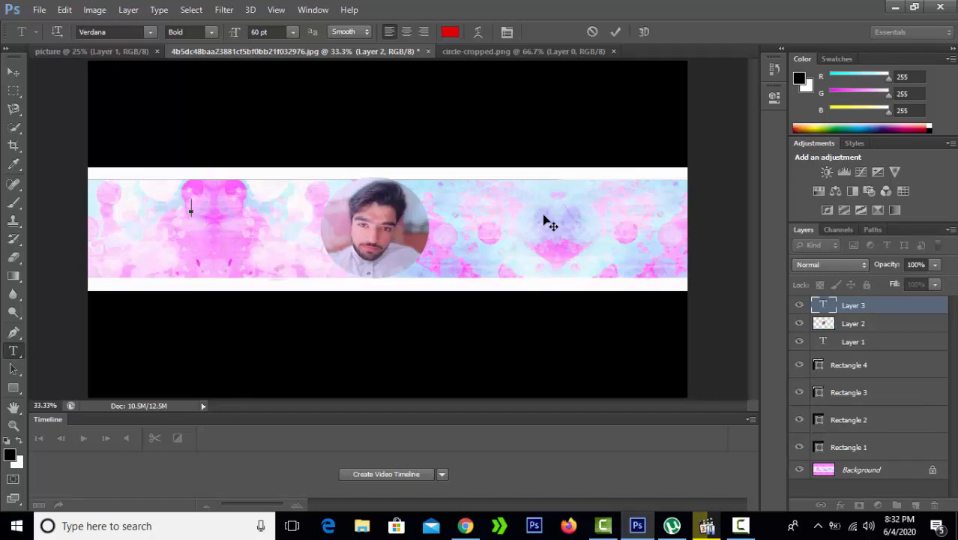
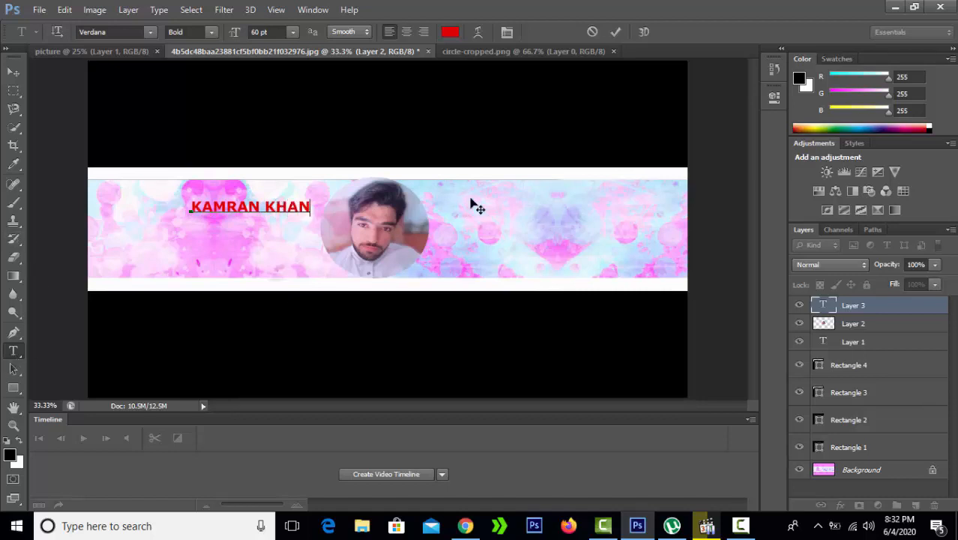
pyautogui.moveTo(310, 207); pyautogui.dragTo(185, 204)
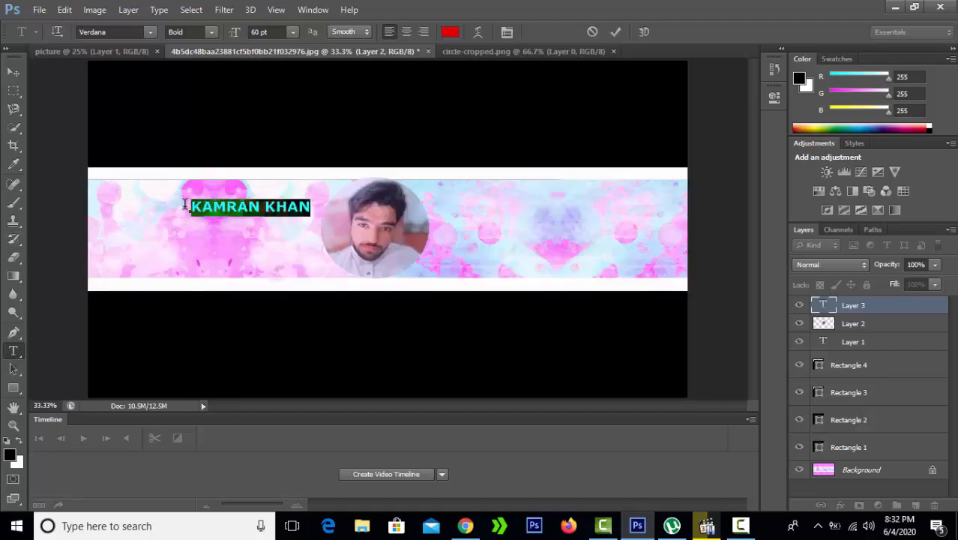
pyautogui.click(324, 215)
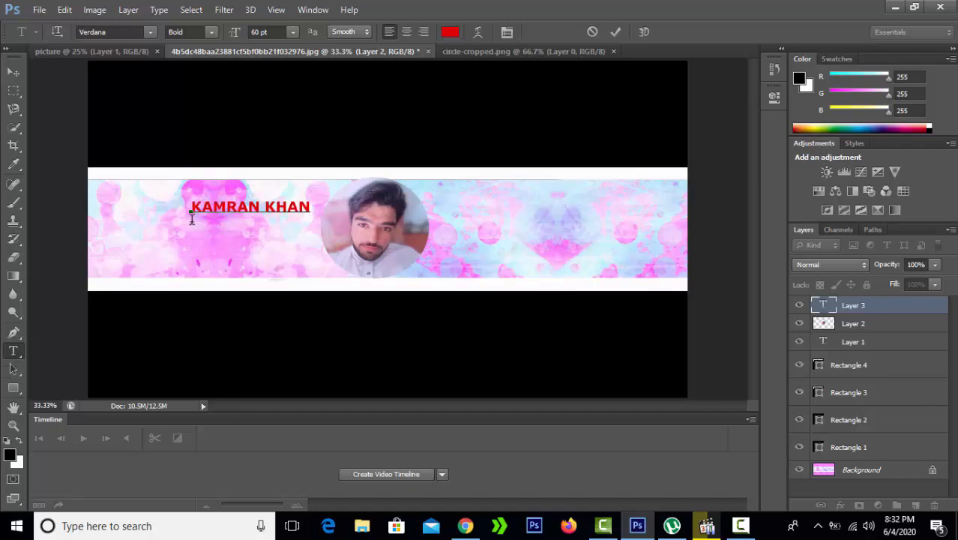
pyautogui.click(475, 205)
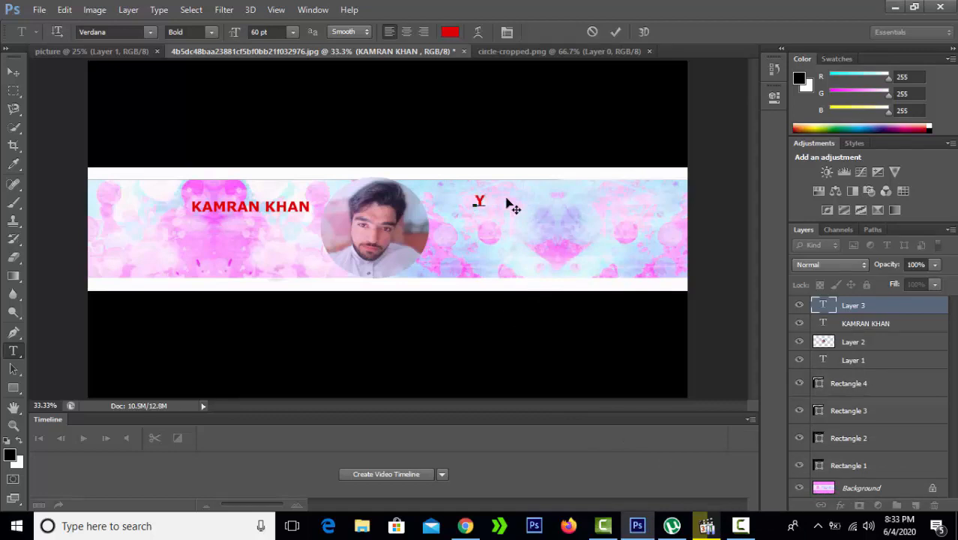
# - Type and commit 'YOUTUBE CHANNEL' in red bold text to the right of the portrait
pyautogui.write('YOUTUBE CH')
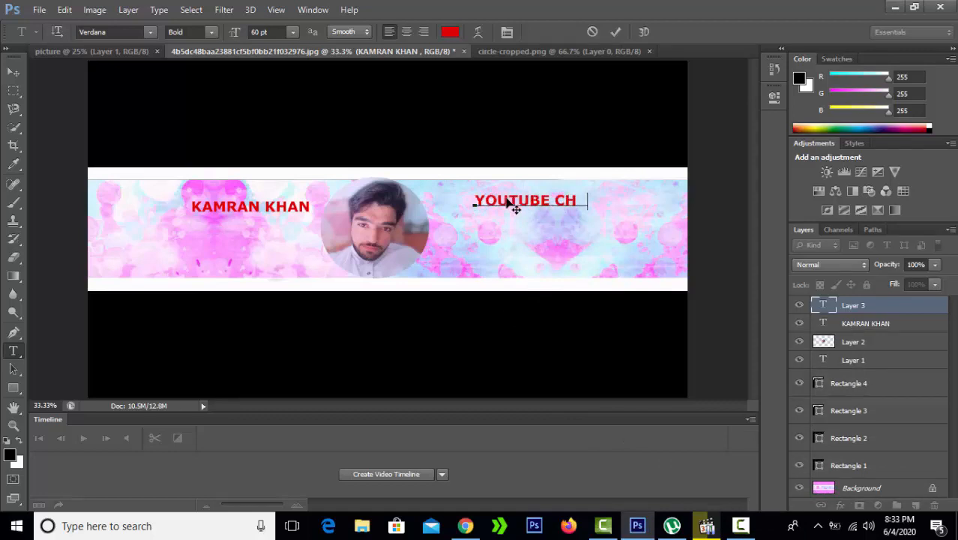
pyautogui.write('ANNEL')
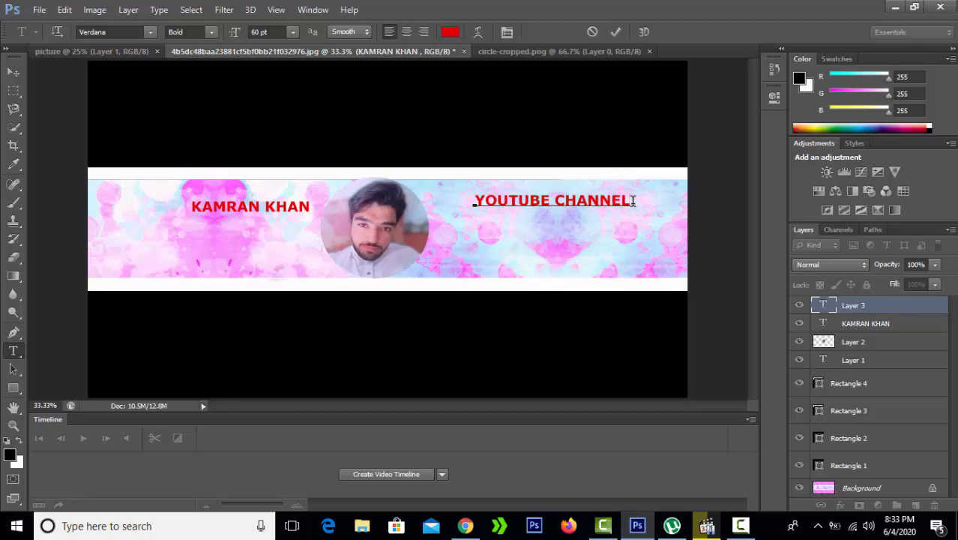
pyautogui.moveTo(634, 200); pyautogui.dragTo(495, 266)
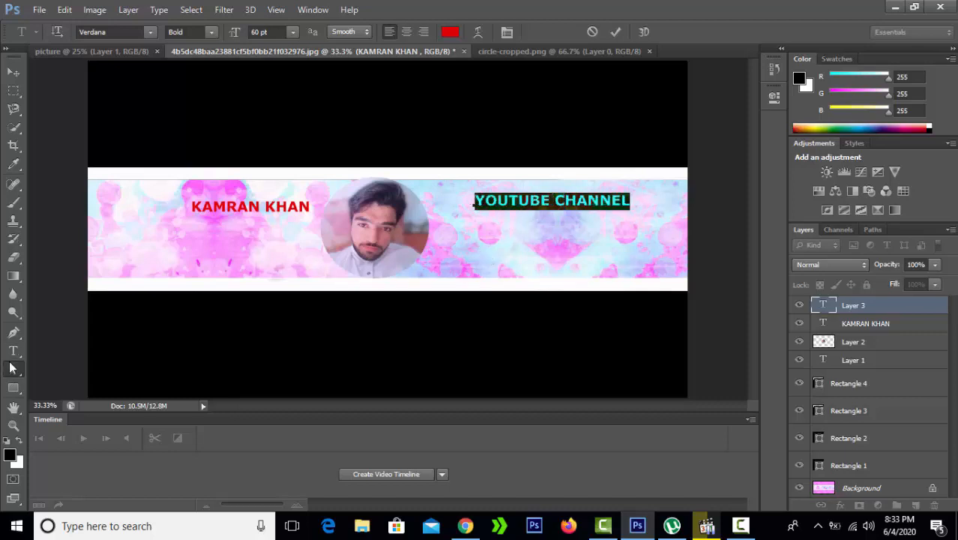
pyautogui.click(13, 351)
pyautogui.click(489, 232)
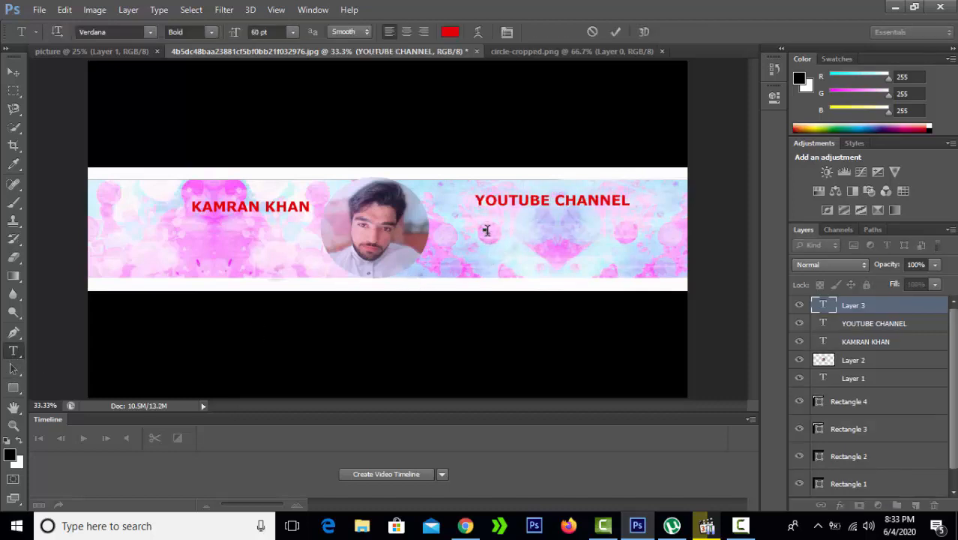